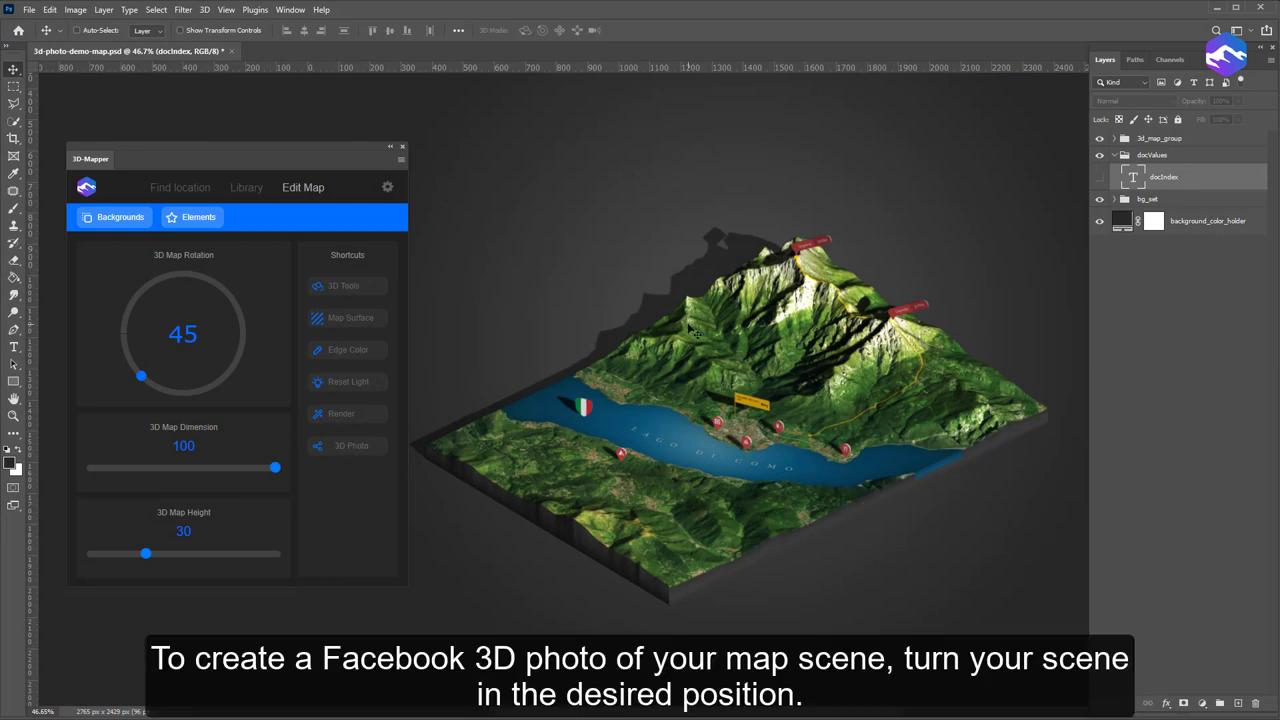
# - Convert the Lake Como map into a 3D scene and orbit it to a lower, flatter angle
pyautogui.click(336, 287)
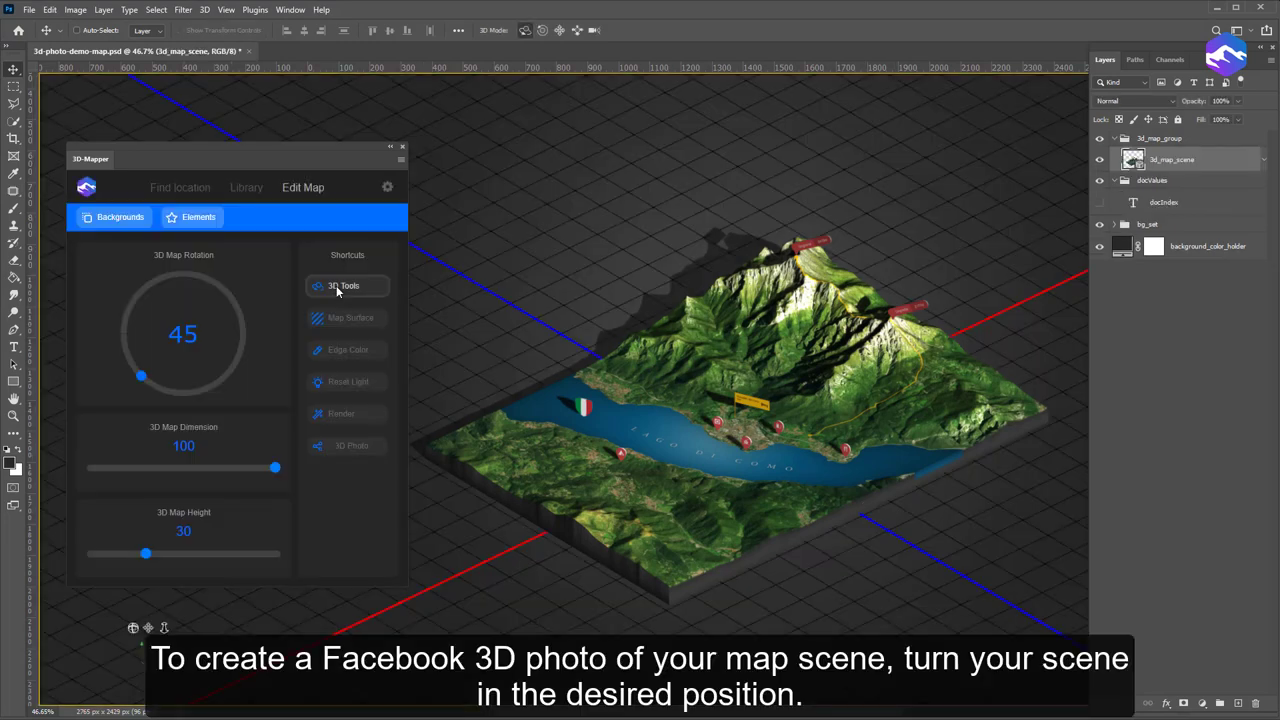
pyautogui.moveTo(876, 600)
pyautogui.mouseDown()
pyautogui.moveTo(829, 565)
pyautogui.moveTo(835, 617)
pyautogui.moveTo(835, 588)
pyautogui.mouseUp()
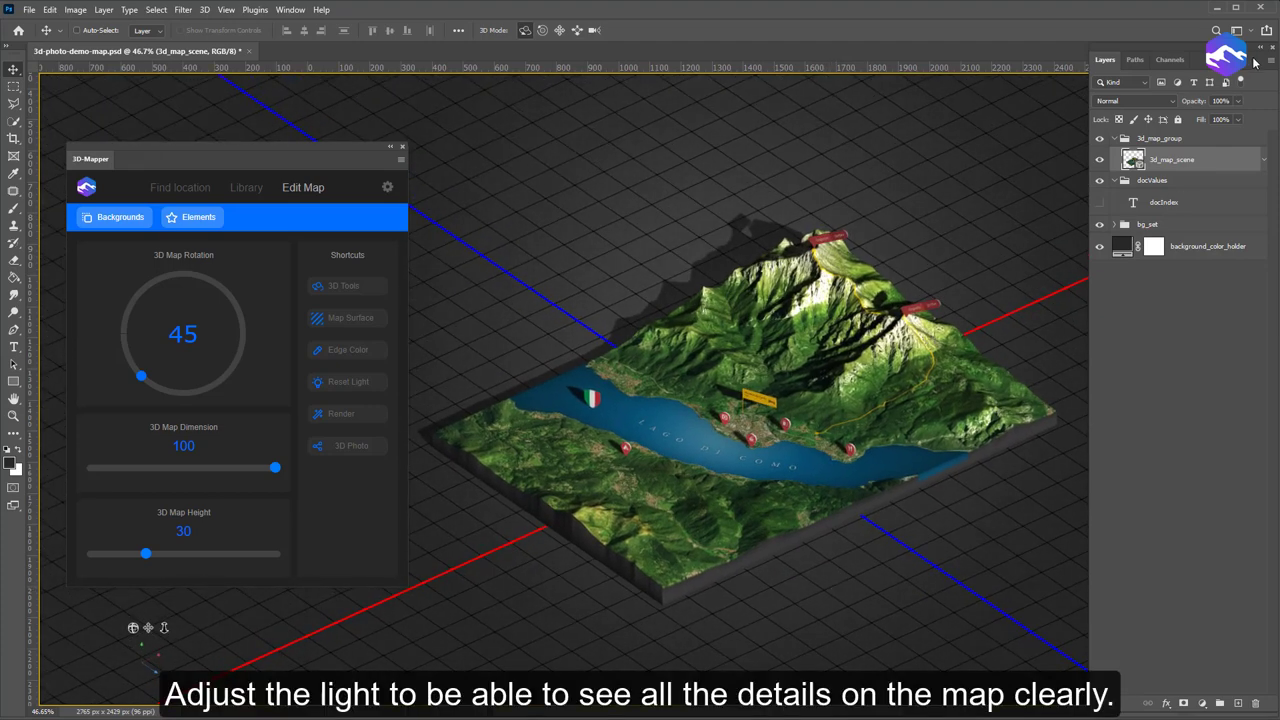
# - Swing the Infinite Light to relight the terrain slopes, then slightly adjust the map's viewing angle
pyautogui.click(1263, 52)
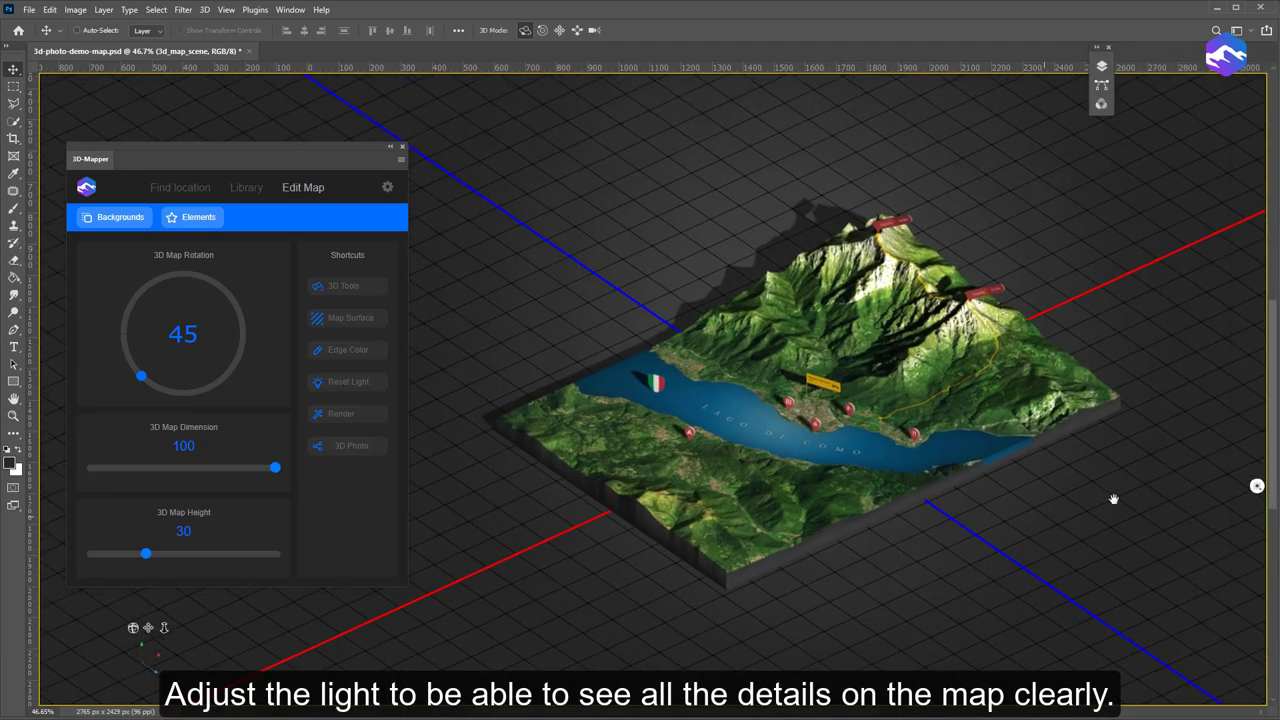
pyautogui.click(1256, 487)
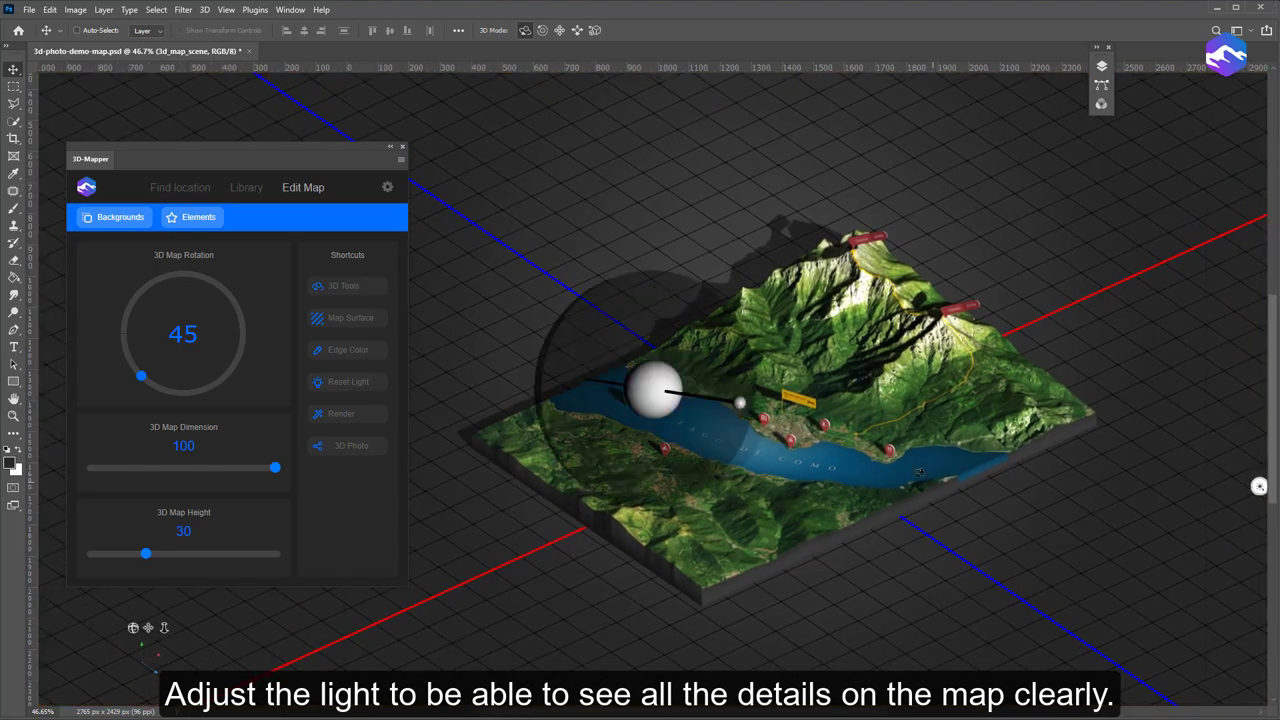
pyautogui.moveTo(733, 408)
pyautogui.mouseDown()
pyautogui.moveTo(690, 381)
pyautogui.moveTo(764, 381)
pyautogui.moveTo(745, 396)
pyautogui.mouseUp()
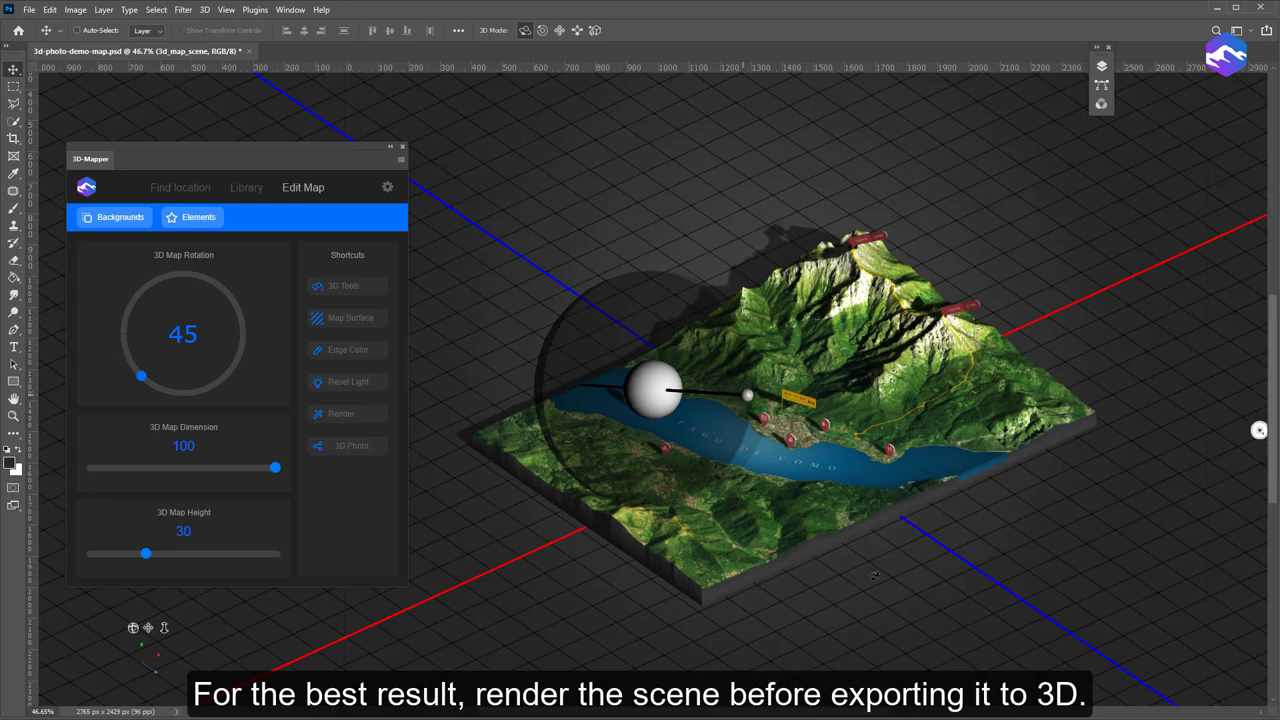
pyautogui.moveTo(871, 577); pyautogui.dragTo(866, 585)
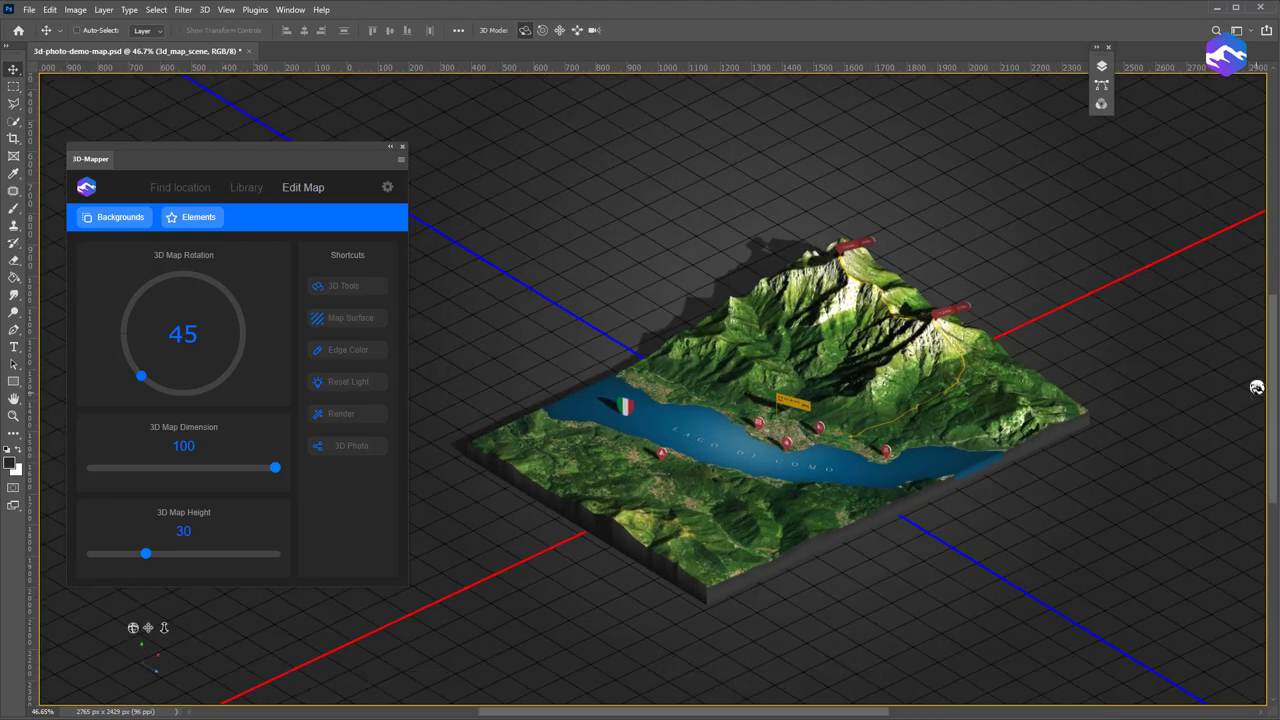
# - Reduce the Infinite Light intensity from 120% to 110%
pyautogui.click(1258, 388)
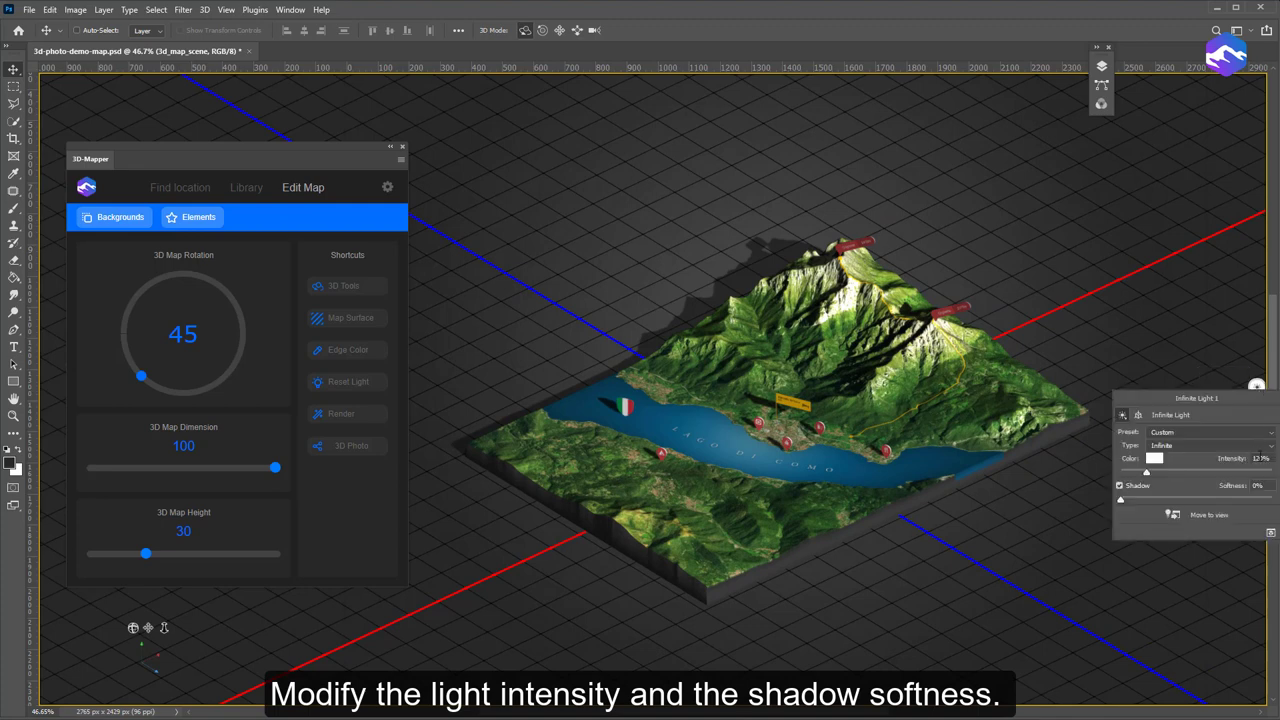
pyautogui.moveTo(1262, 458); pyautogui.dragTo(1252, 458)
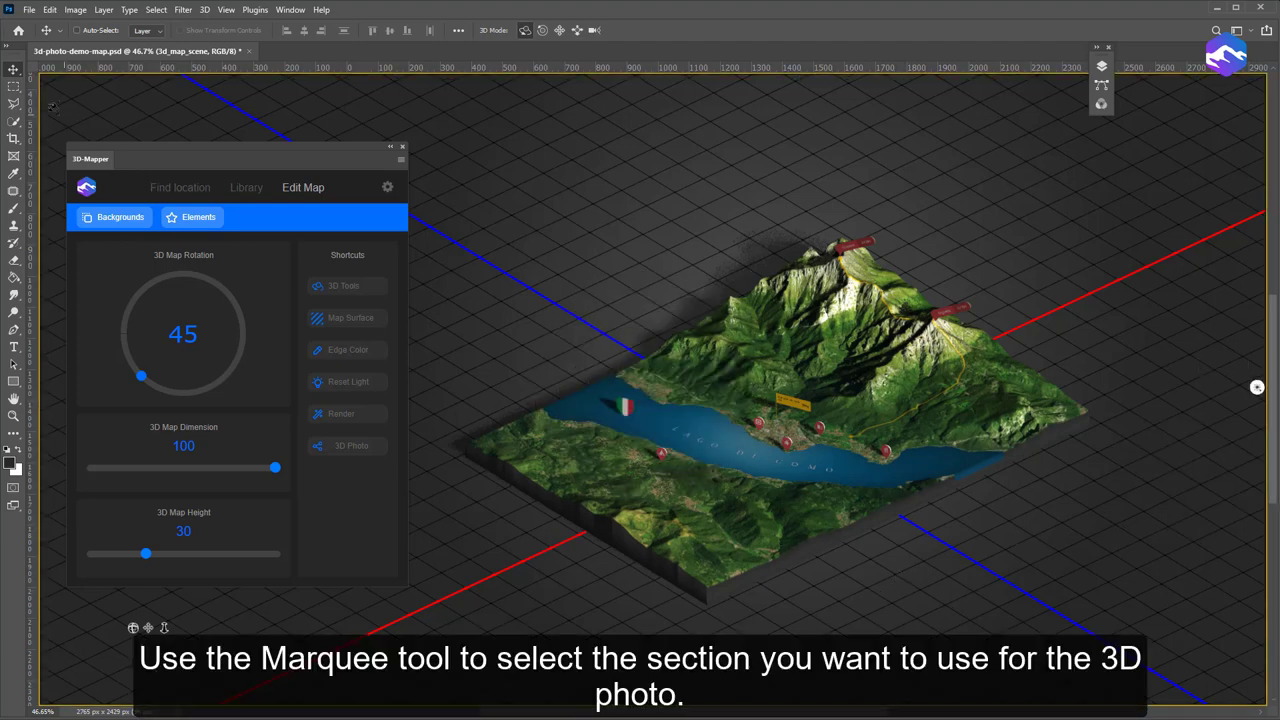
# - Marquee-select a rectangle around the whole map and render it with 3D-Mapper
pyautogui.click(14, 88)
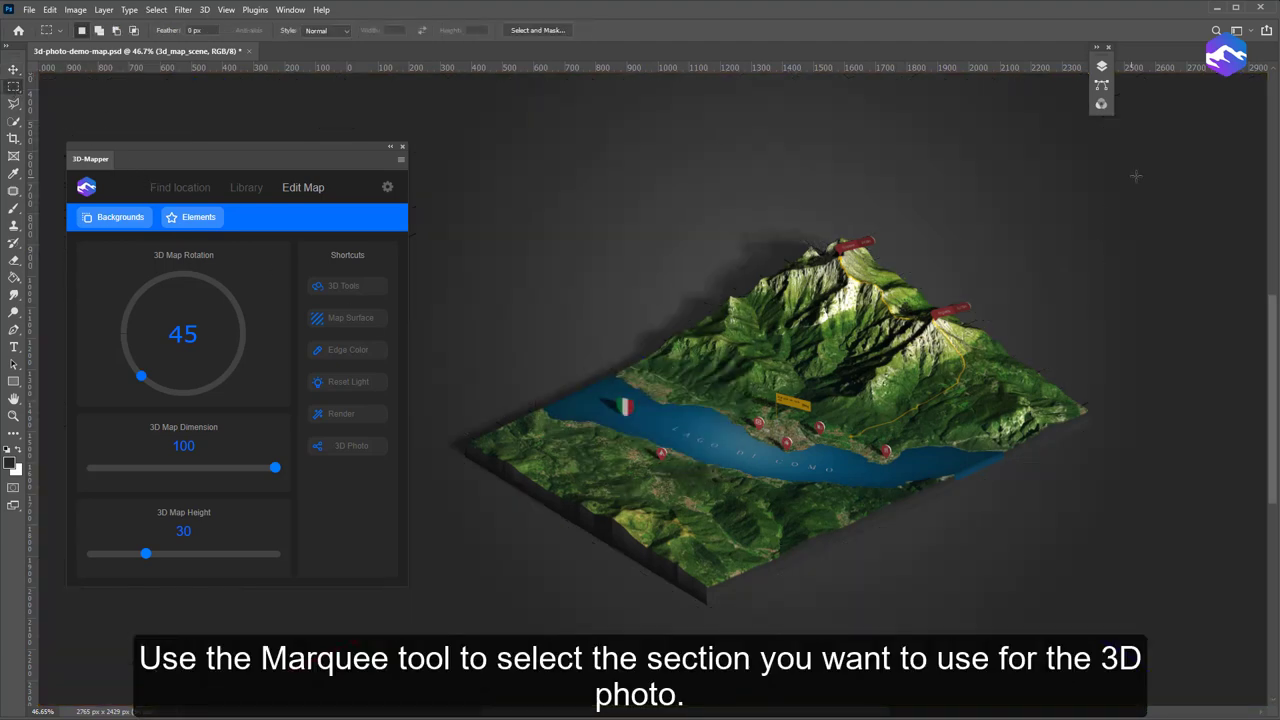
pyautogui.moveTo(1123, 158)
pyautogui.mouseDown()
pyautogui.moveTo(600, 626)
pyautogui.moveTo(404, 620)
pyautogui.moveTo(410, 629)
pyautogui.mouseUp()
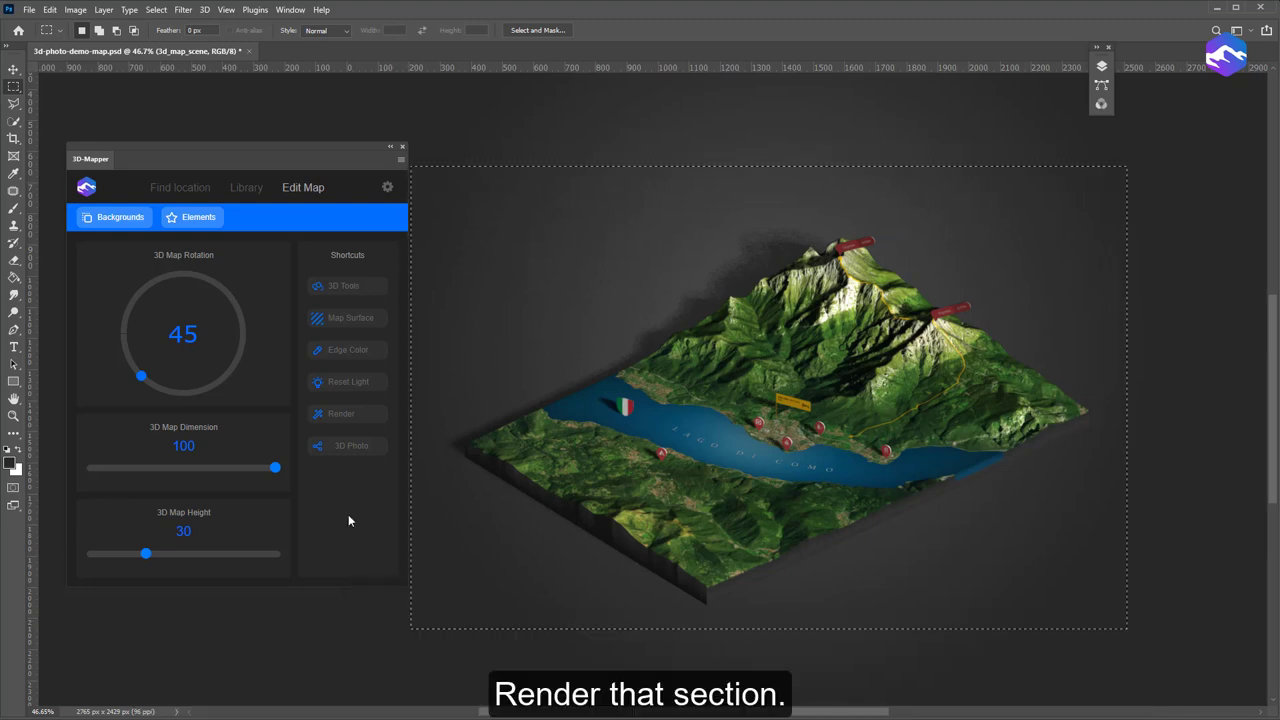
pyautogui.click(340, 416)
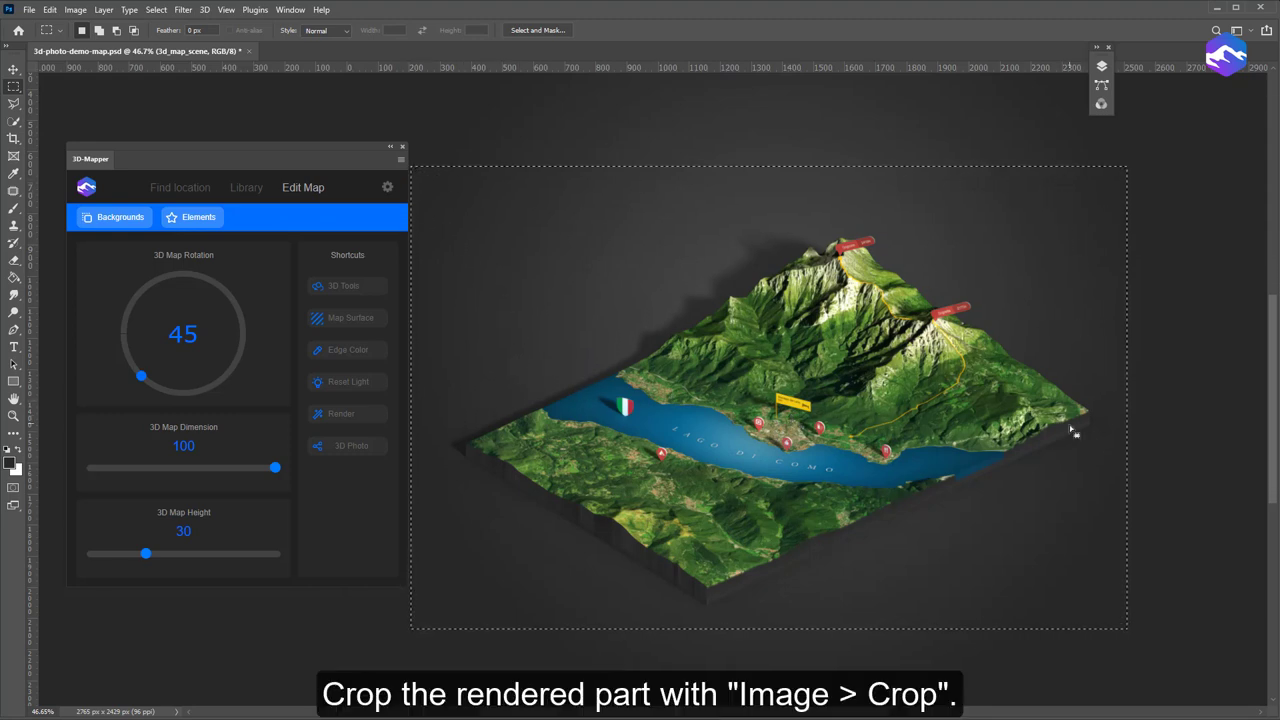
# - Crop the document to the rendered selection and move the 3D-Mapper panel aside
pyautogui.click(75, 10)
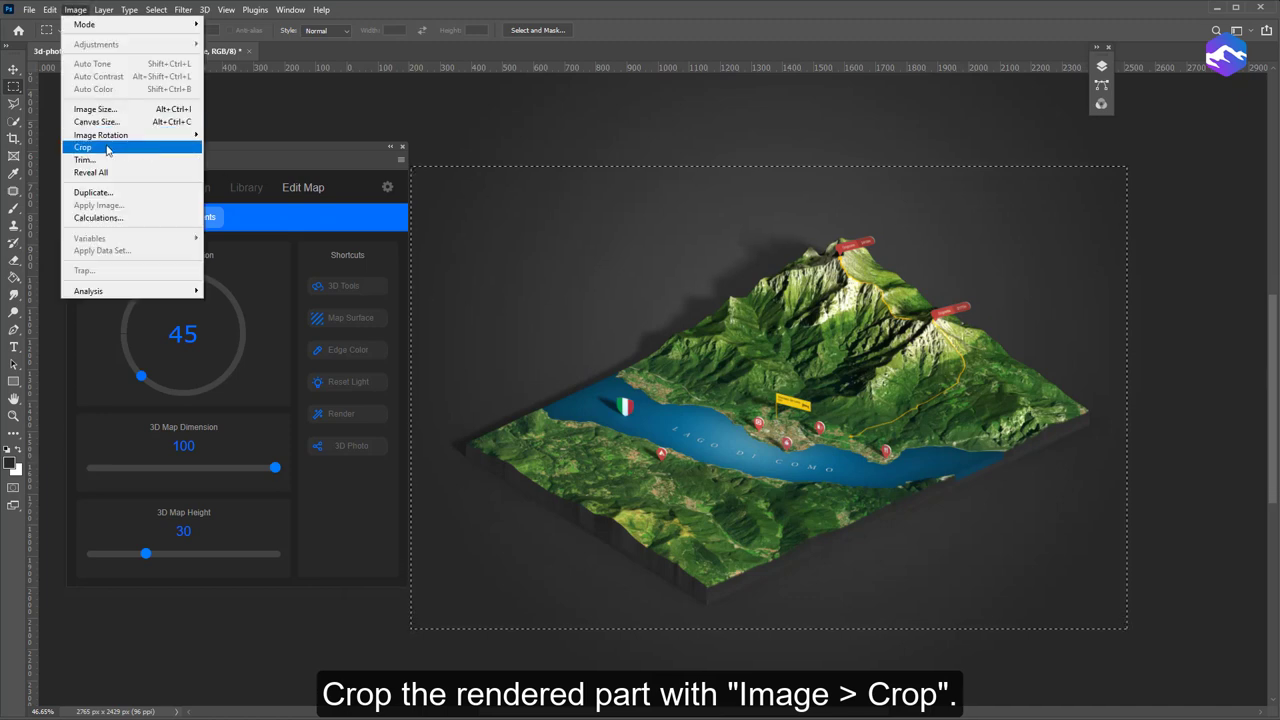
pyautogui.click(107, 149)
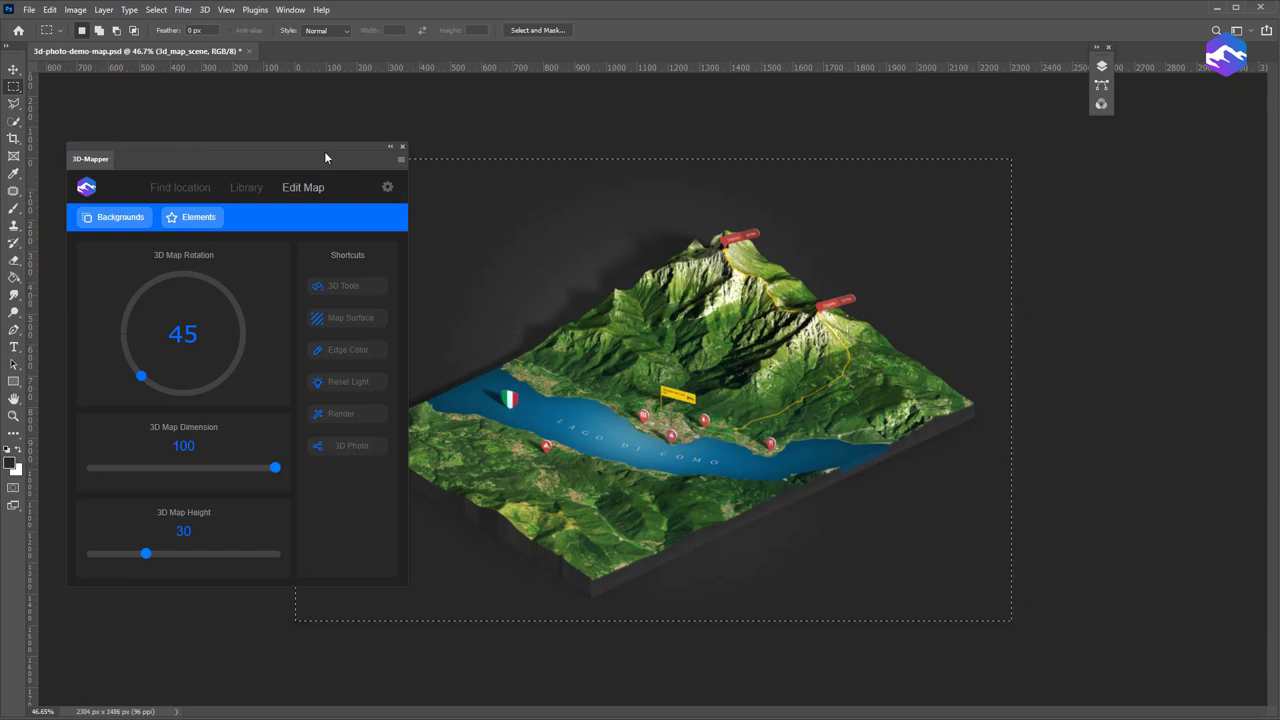
pyautogui.moveTo(325, 157)
pyautogui.mouseDown()
pyautogui.moveTo(291, 125)
pyautogui.moveTo(305, 128)
pyautogui.mouseUp()
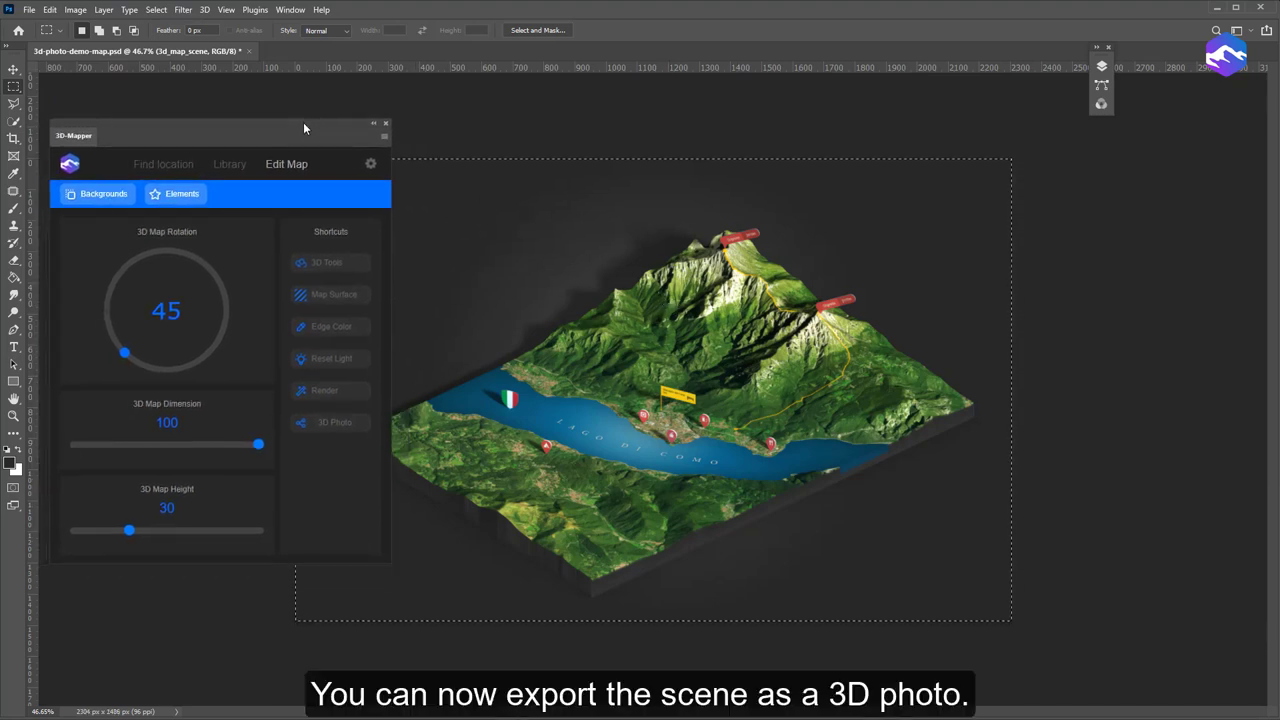
# - Export a 3D photo set named facebook-3d-photo to the desktop and dismiss the completion alert
pyautogui.click(329, 424)
pyautogui.write('facebook')
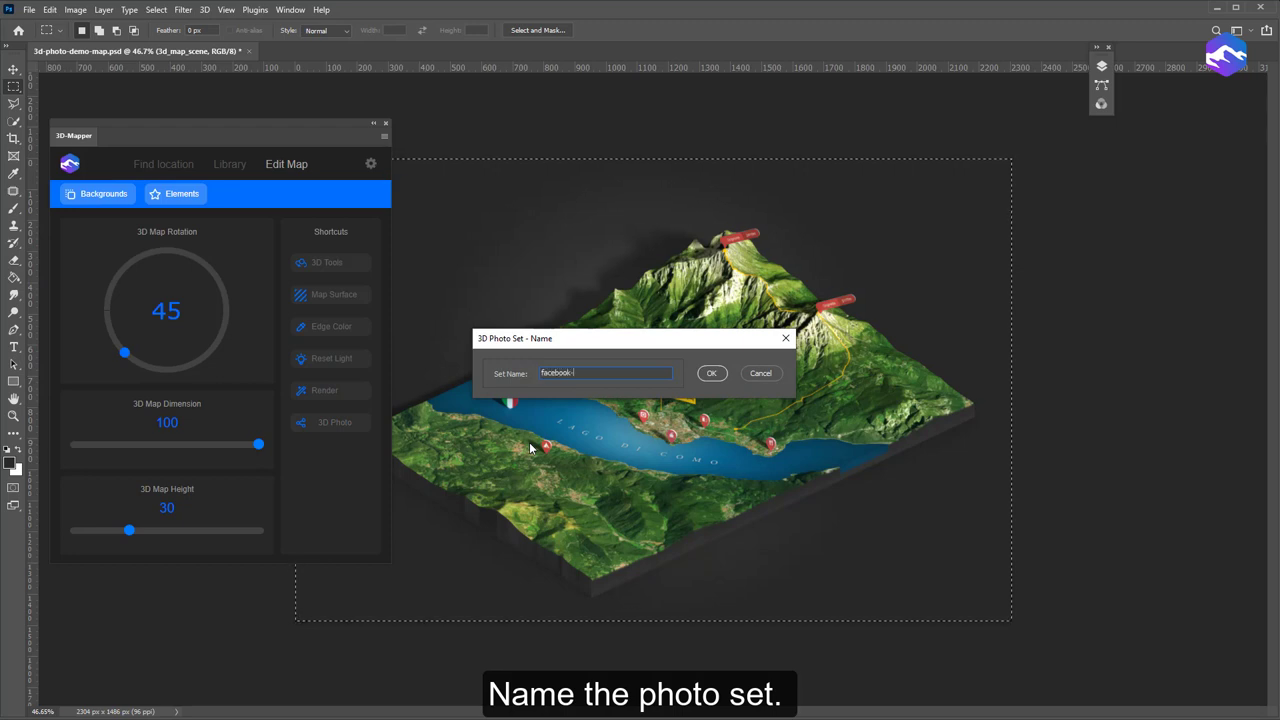
pyautogui.write('-3d')
pyautogui.write('-pho')
pyautogui.write('to')
pyautogui.click(711, 373)
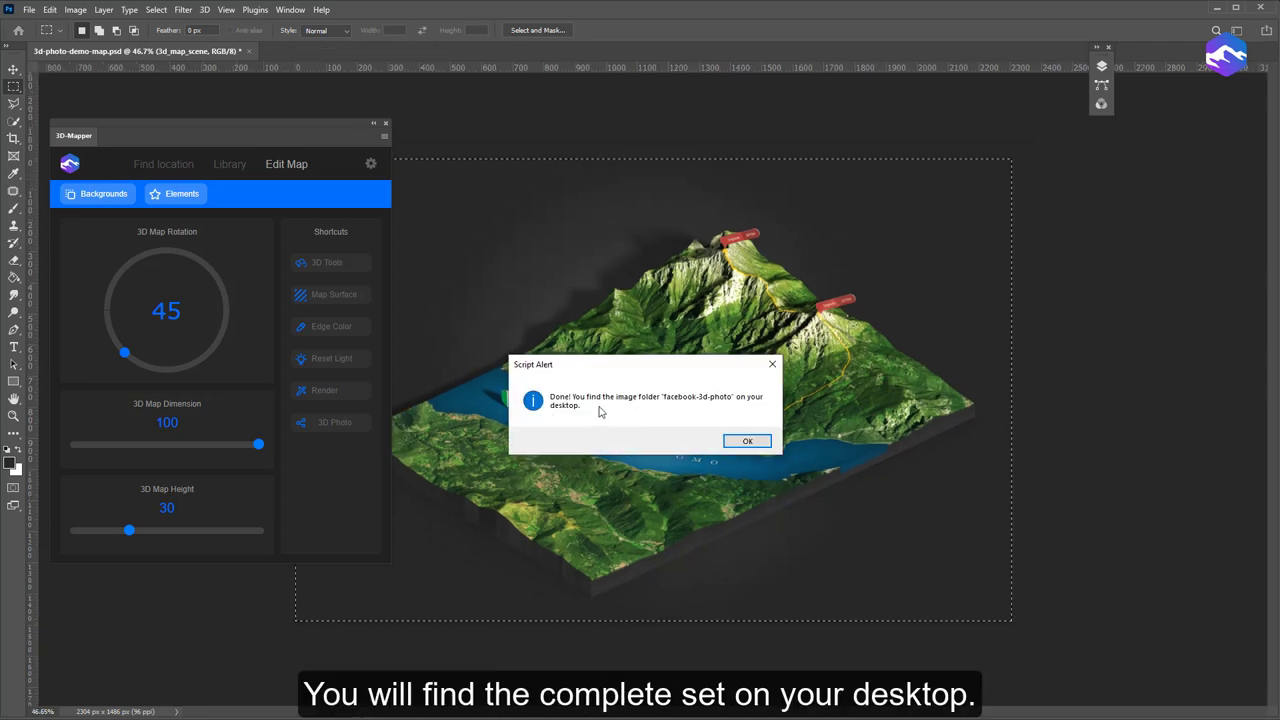
pyautogui.click(740, 441)
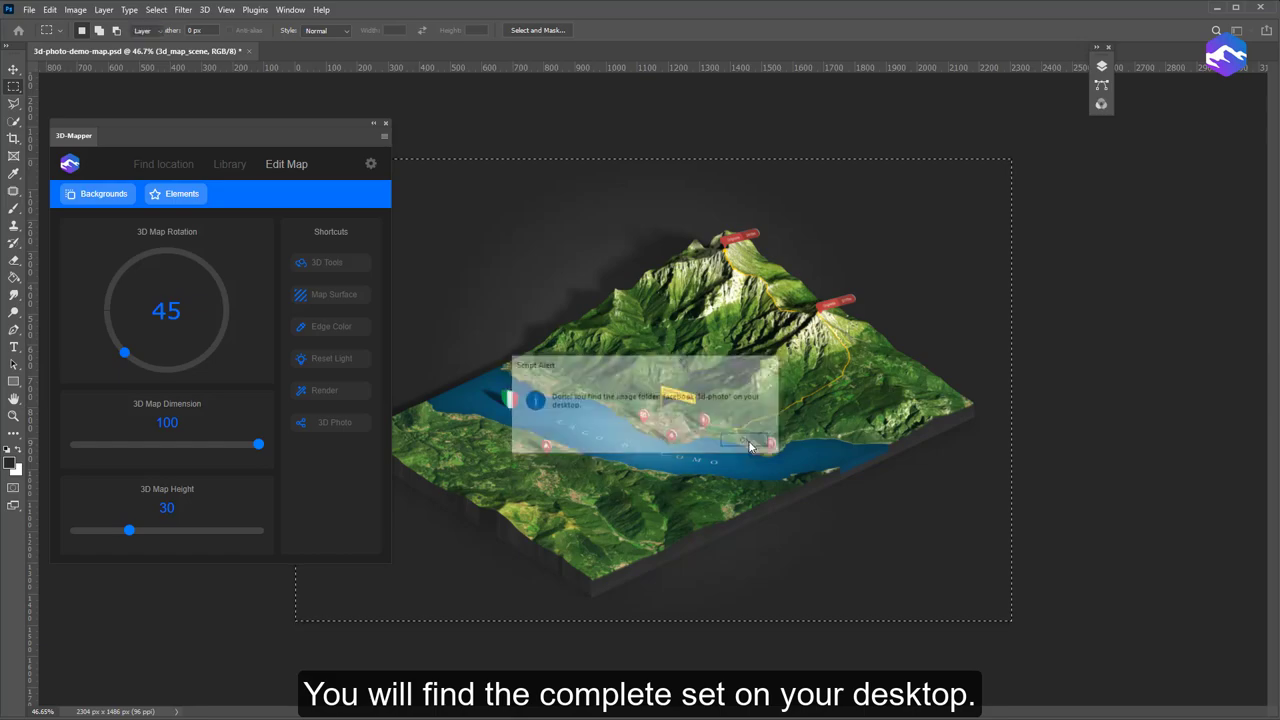
# - Minimize Photoshop and open the desktop facebook-3d-photo folder holding img.jpg and img_depth.jpg
pyautogui.click(1222, 14)
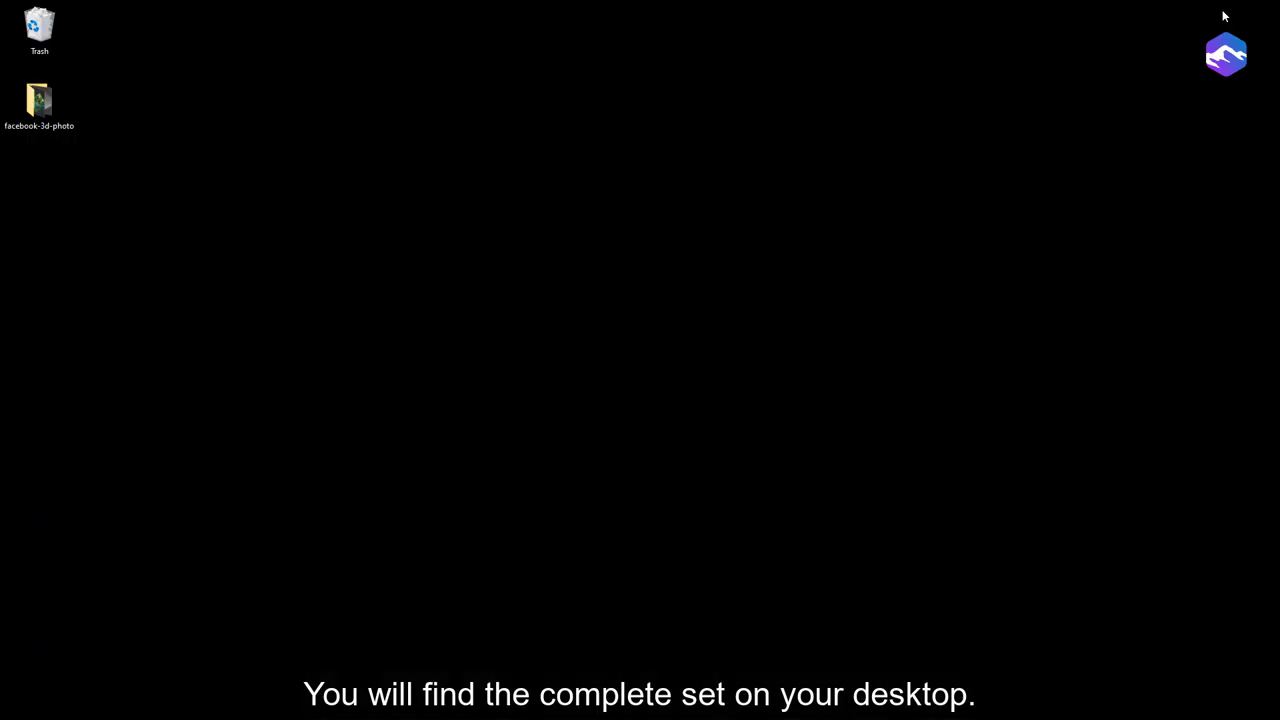
pyautogui.doubleClick(43, 103)
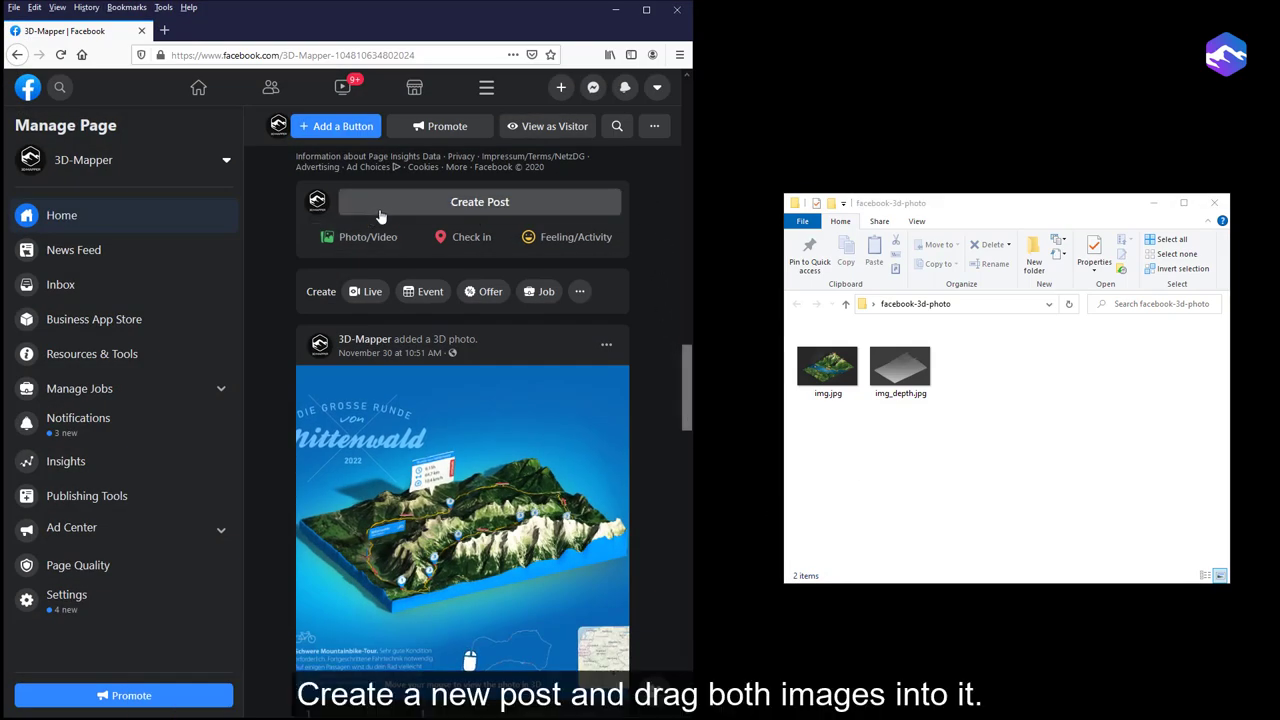
# - Start a Facebook post and drop img.jpg and img_depth.jpg into it
pyautogui.click(478, 204)
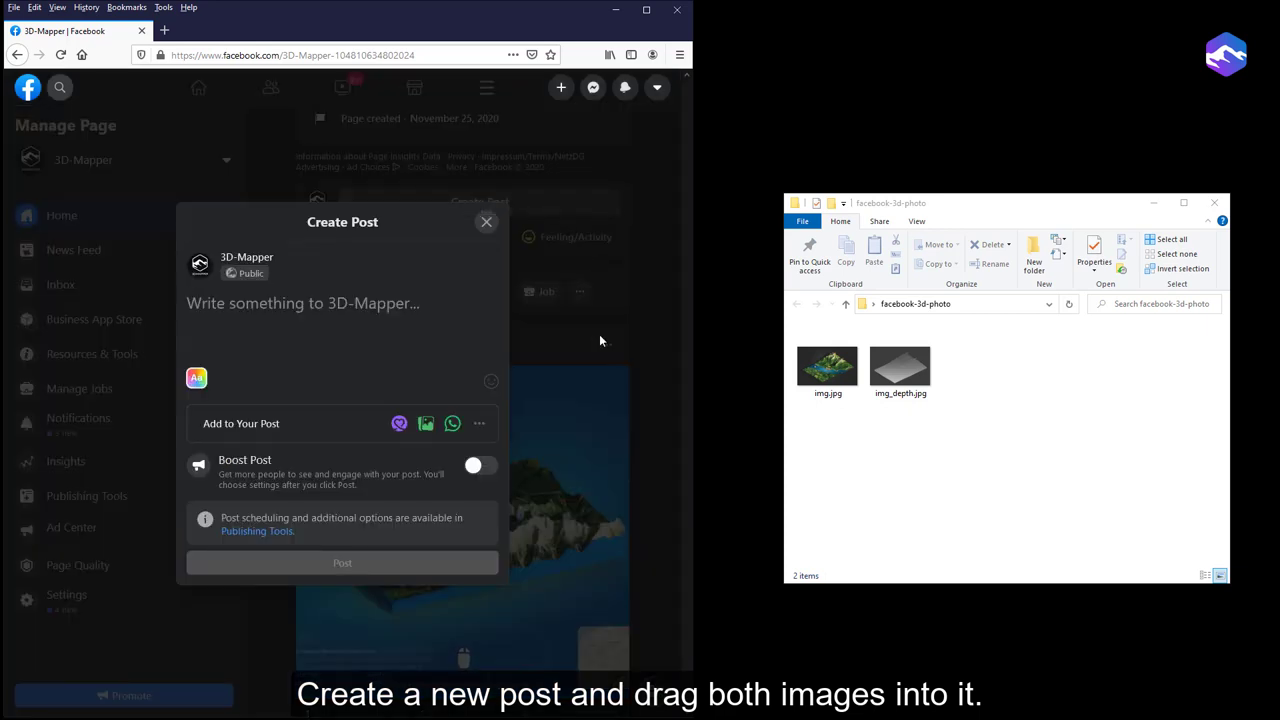
pyautogui.moveTo(912, 430); pyautogui.dragTo(795, 325)
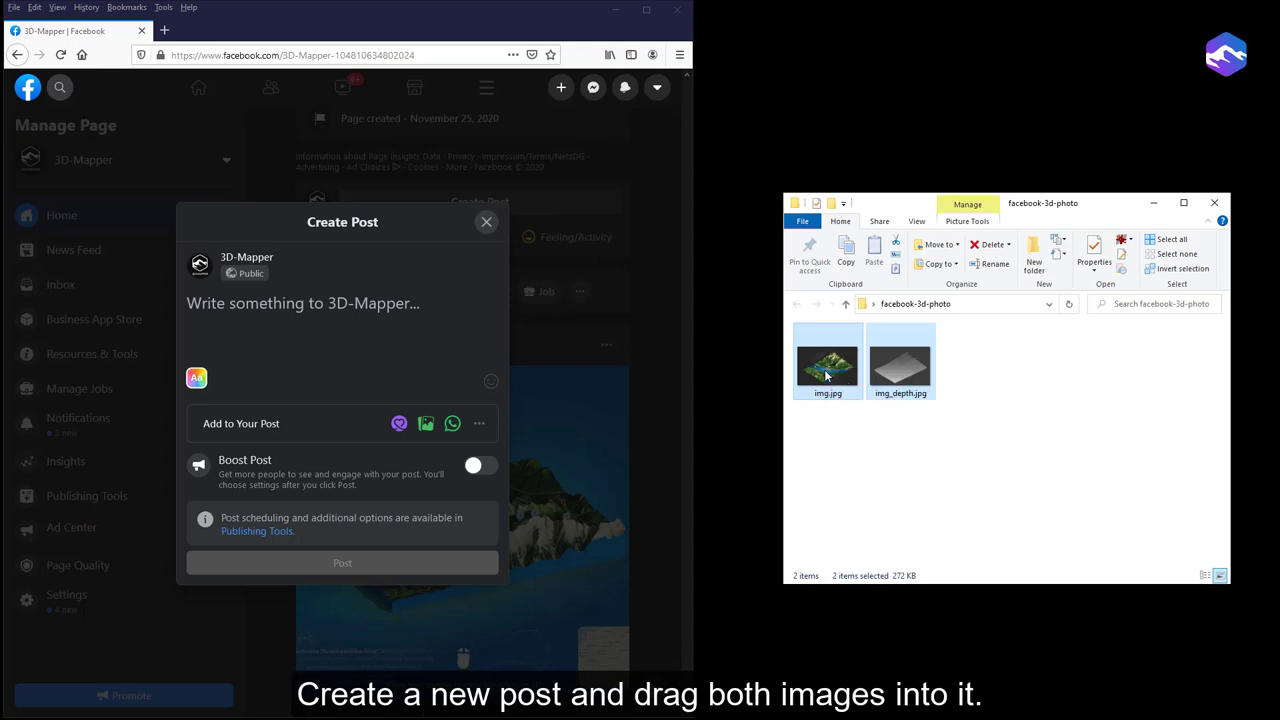
pyautogui.moveTo(834, 373); pyautogui.dragTo(306, 325)
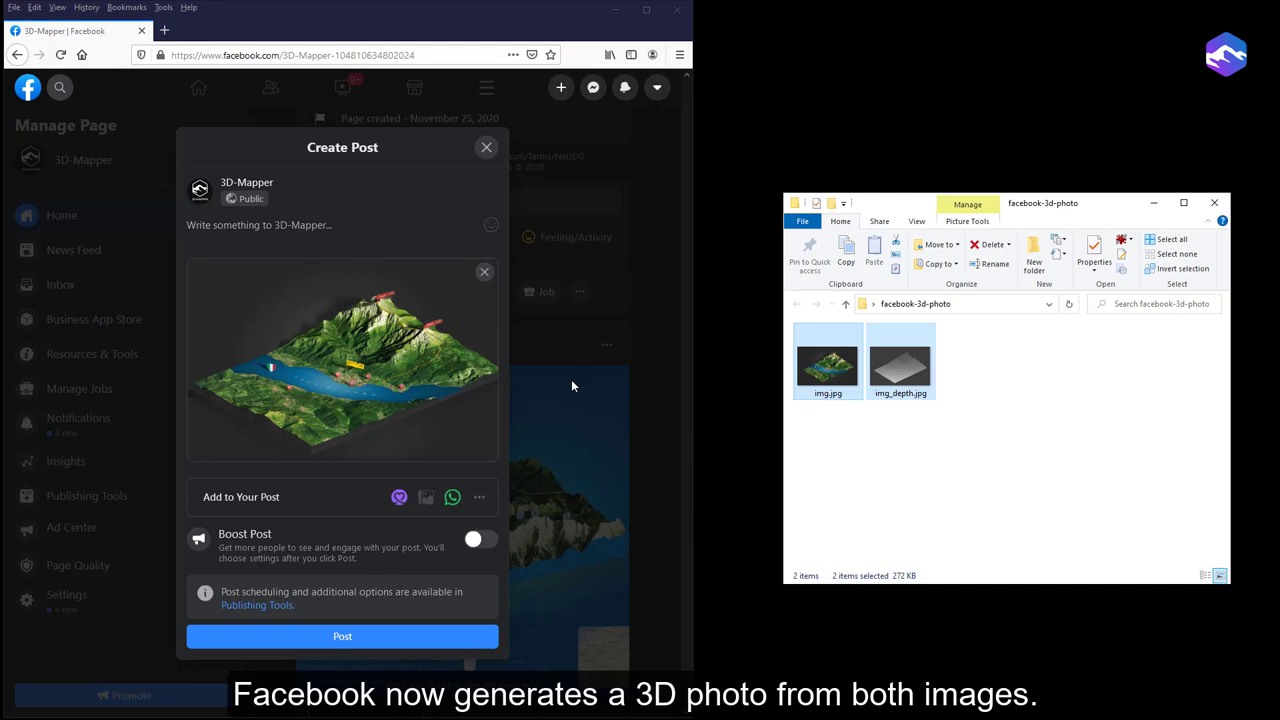
# - Publish the 3D photo post, check it in the feed, and close File Explorer
pyautogui.click(346, 640)
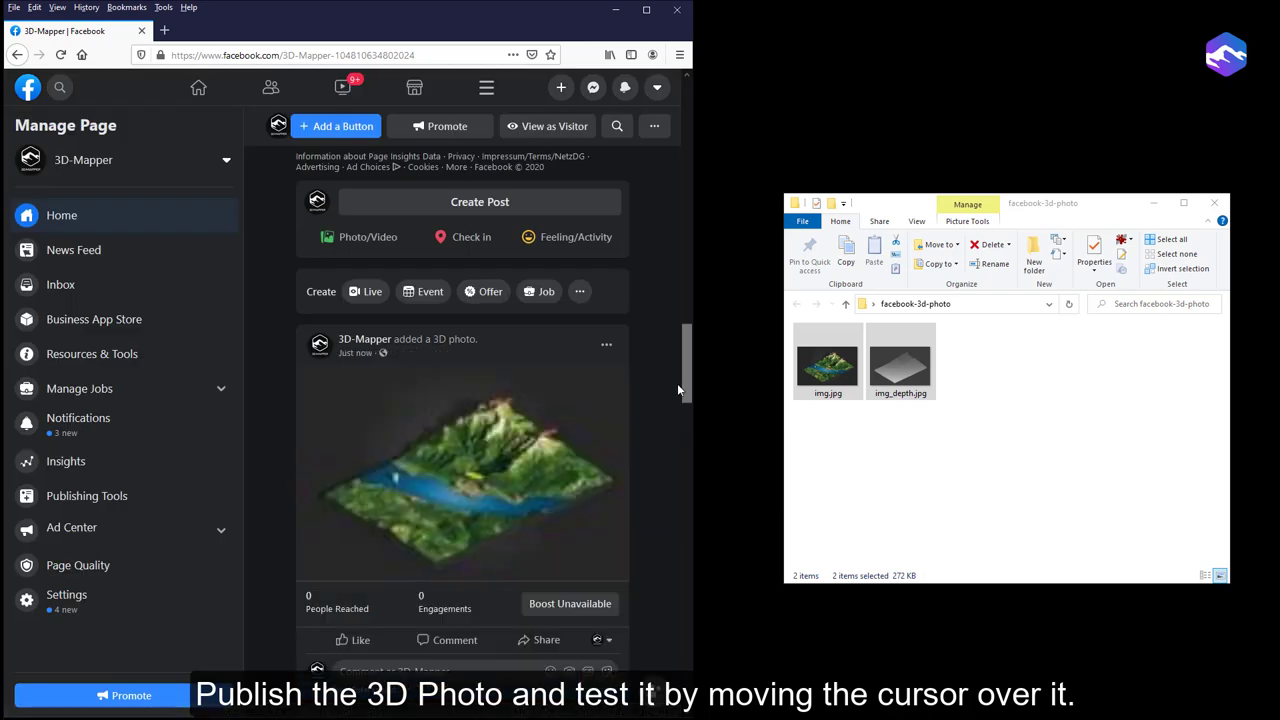
pyautogui.scroll(-2, 688, 365)
pyautogui.scroll(1, 685, 378)
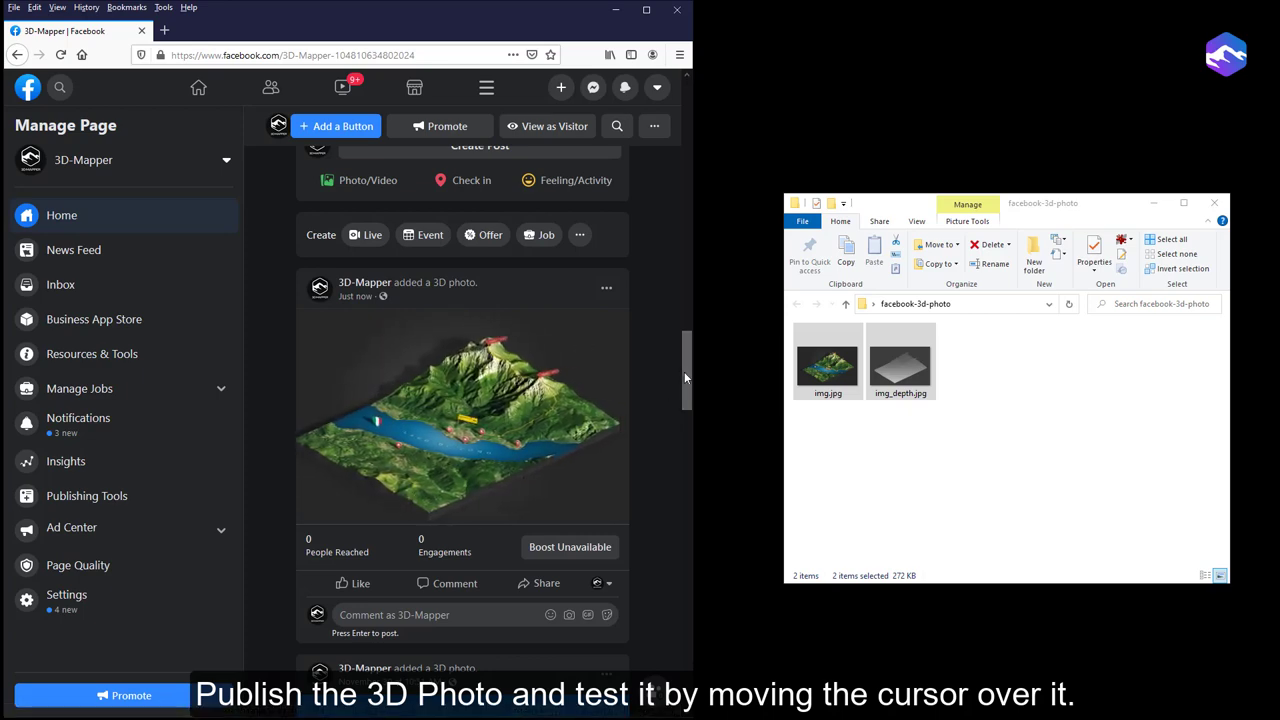
pyautogui.moveTo(684, 371)
pyautogui.mouseDown()
pyautogui.moveTo(659, 492)
pyautogui.moveTo(658, 366)
pyautogui.moveTo(658, 378)
pyautogui.mouseUp()
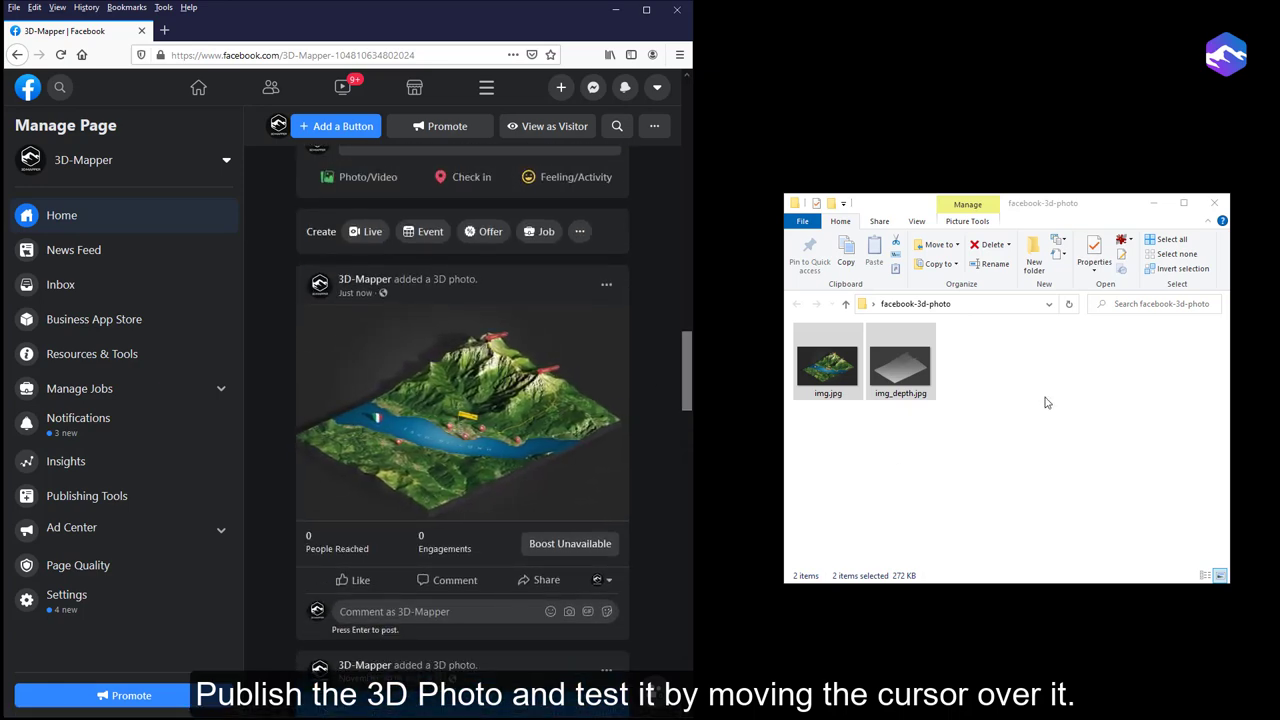
pyautogui.click(1214, 203)
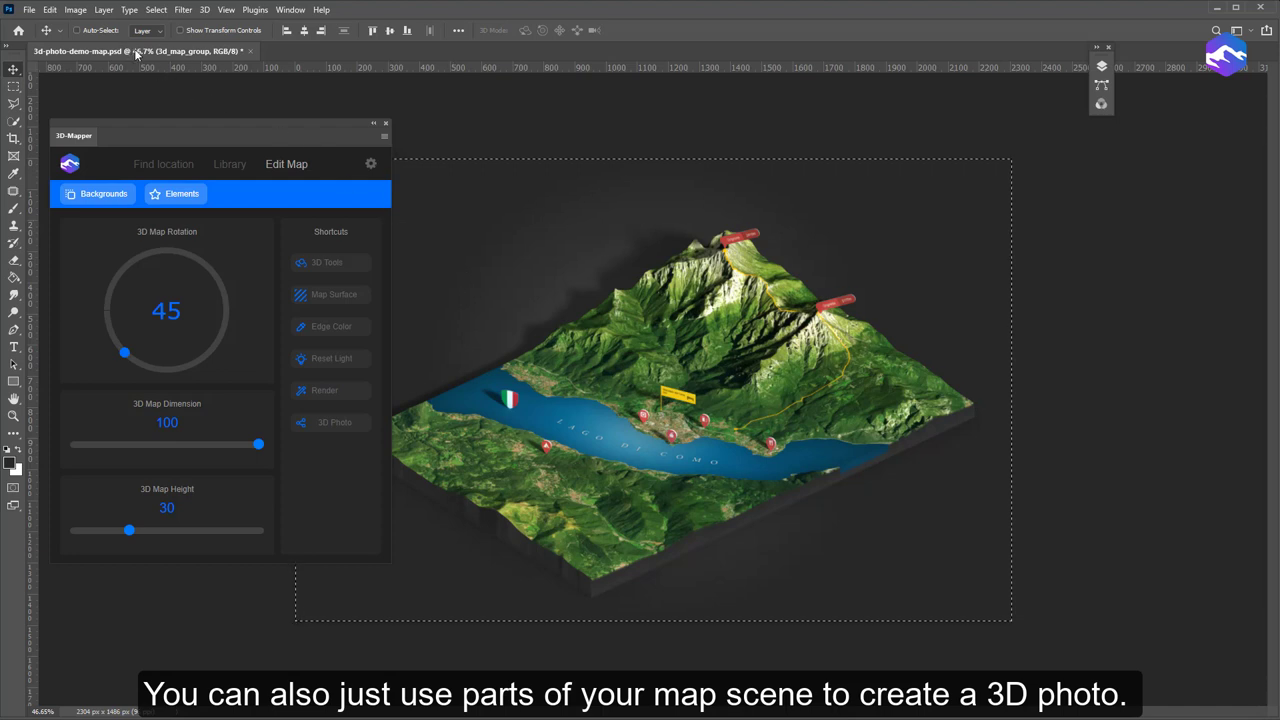
# - Undo the crop via the Edit menu to restore the full map scene
pyautogui.click(50, 10)
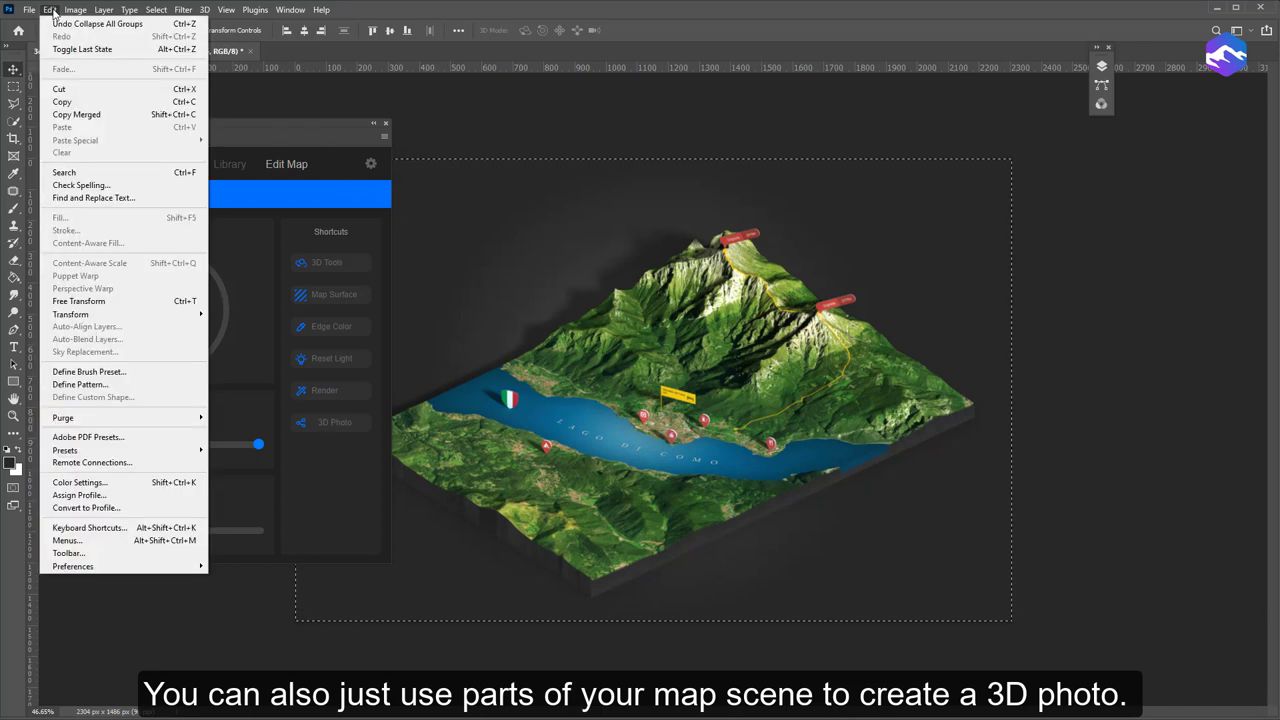
pyautogui.click(62, 23)
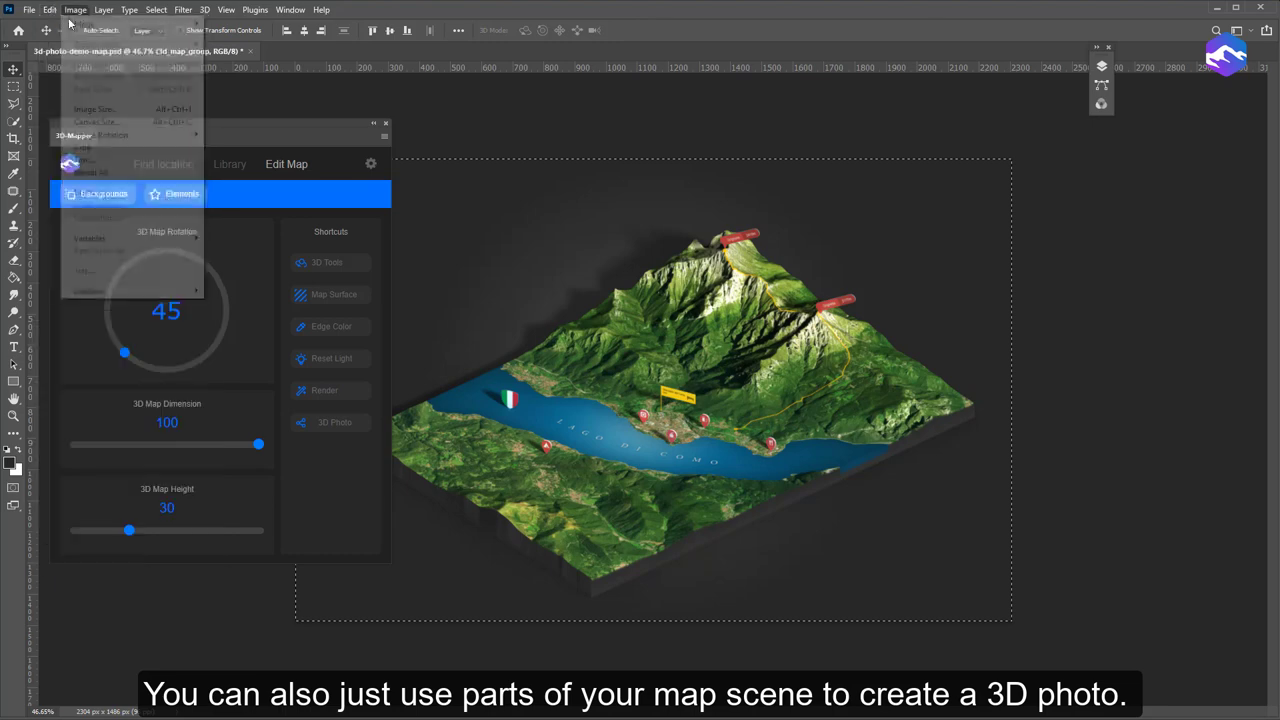
pyautogui.click(50, 10)
pyautogui.click(60, 24)
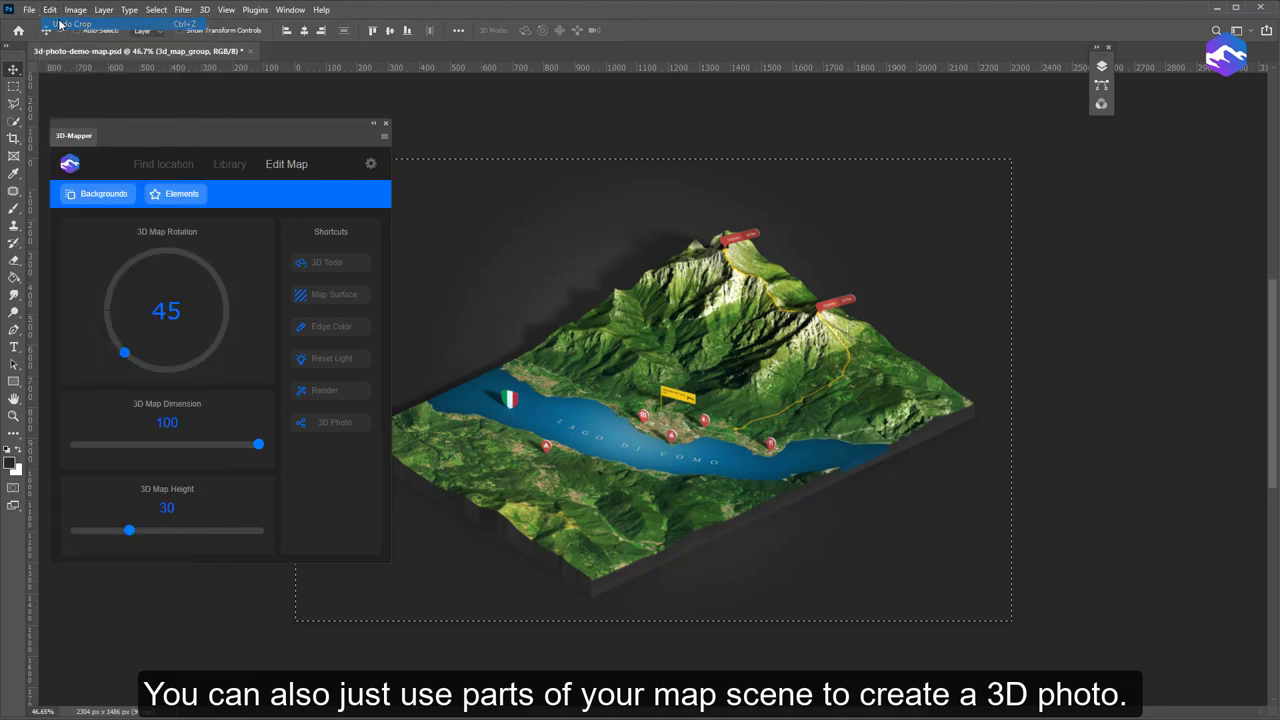
# - Clear the selection and orbit the Lake Como map into a near-frontal view that fills the frame
pyautogui.hotkey('ctrl', 'd')
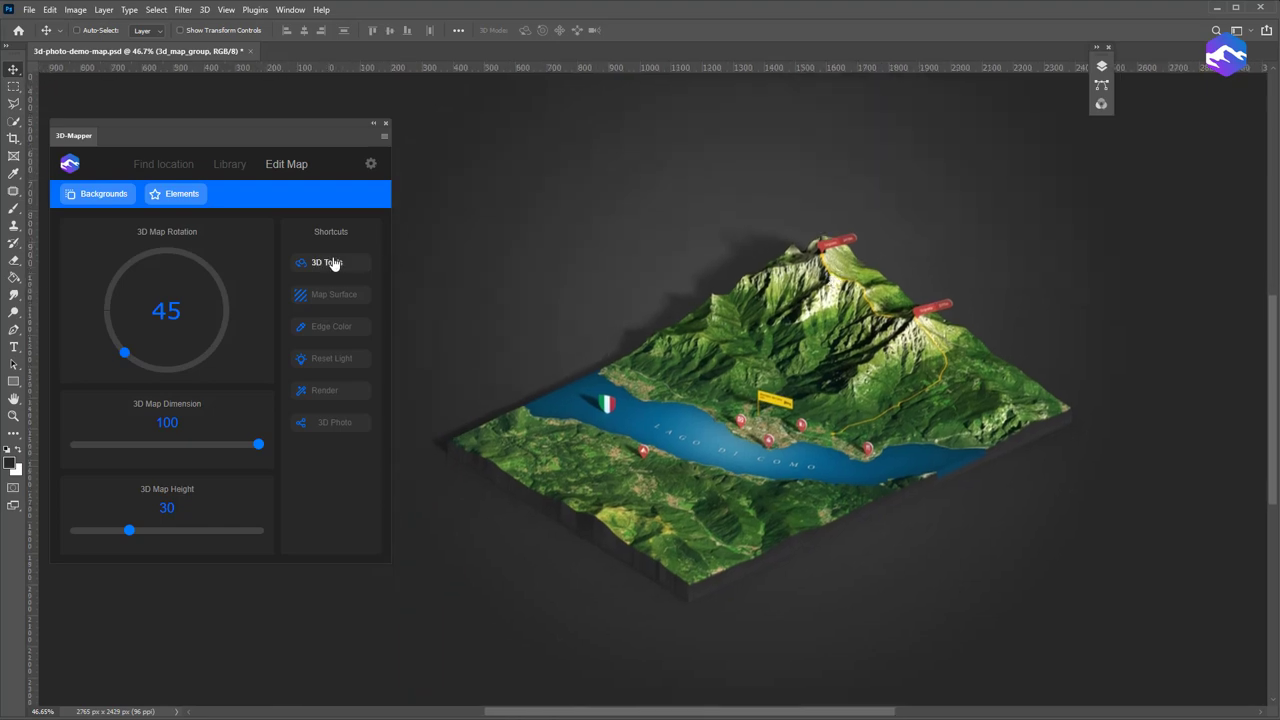
pyautogui.click(330, 262)
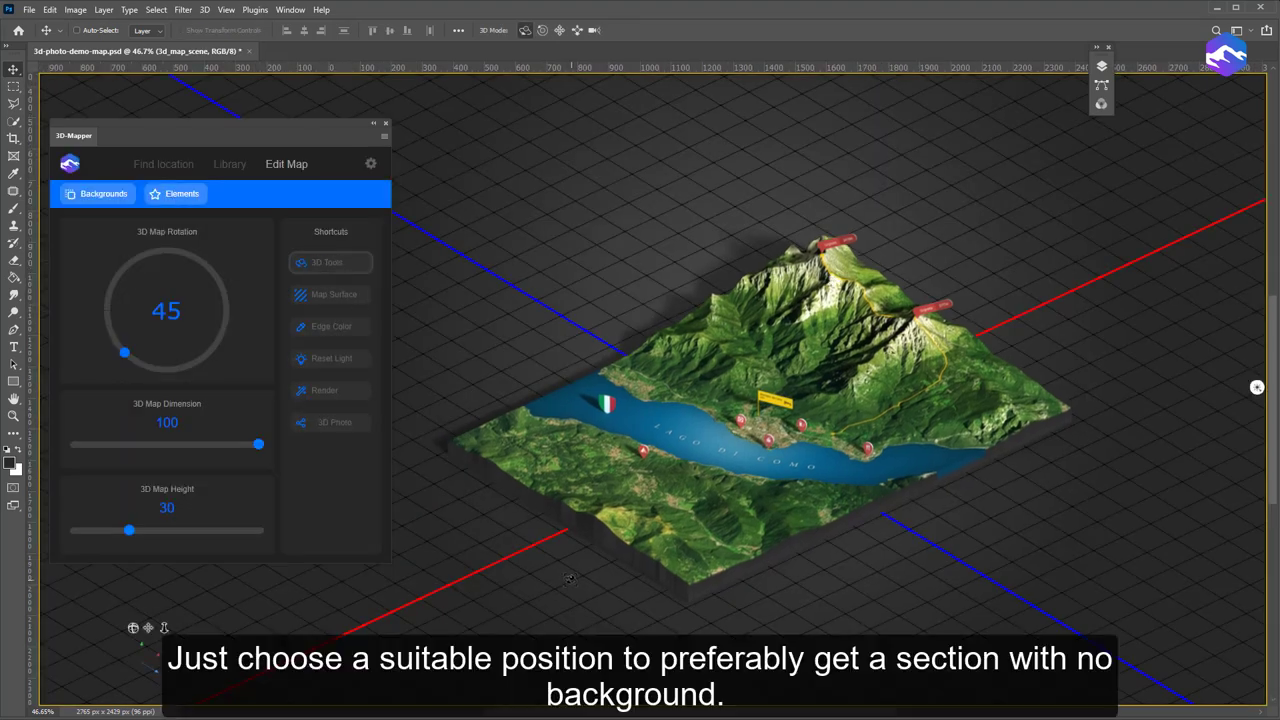
pyautogui.moveTo(517, 578)
pyautogui.mouseDown()
pyautogui.moveTo(614, 578)
pyautogui.moveTo(610, 566)
pyautogui.mouseUp()
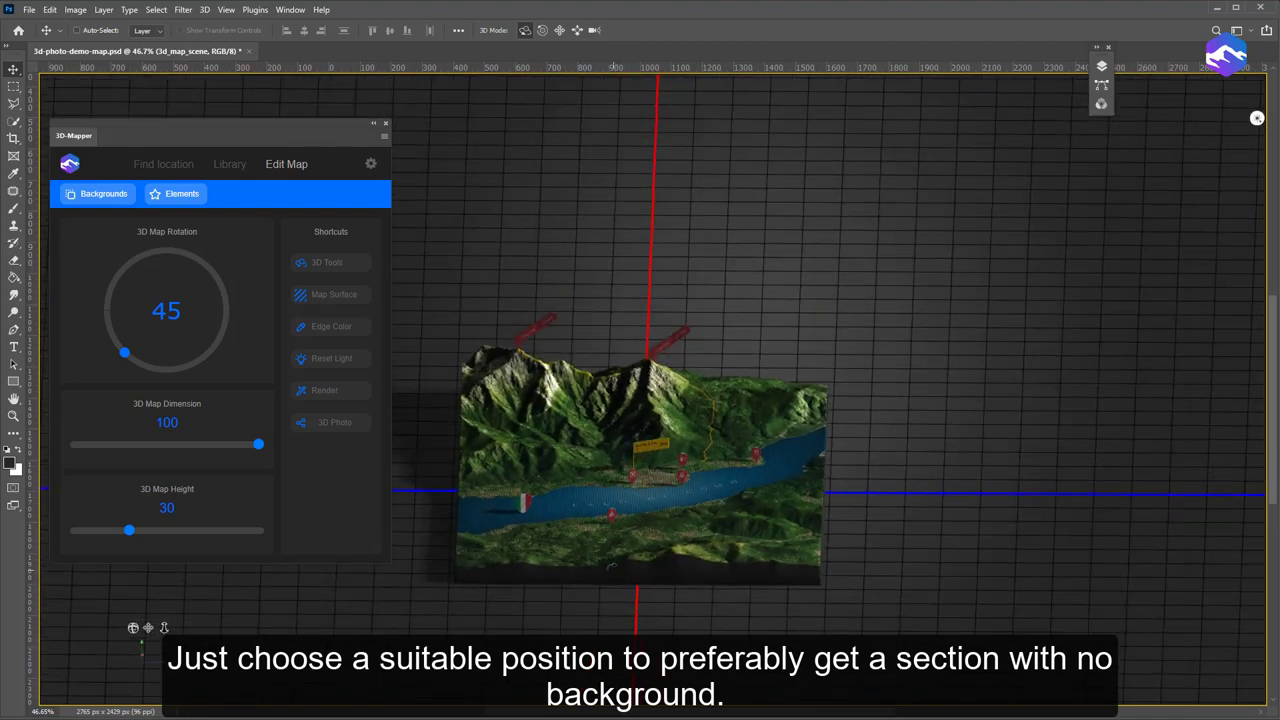
pyautogui.moveTo(620, 621); pyautogui.dragTo(620, 636)
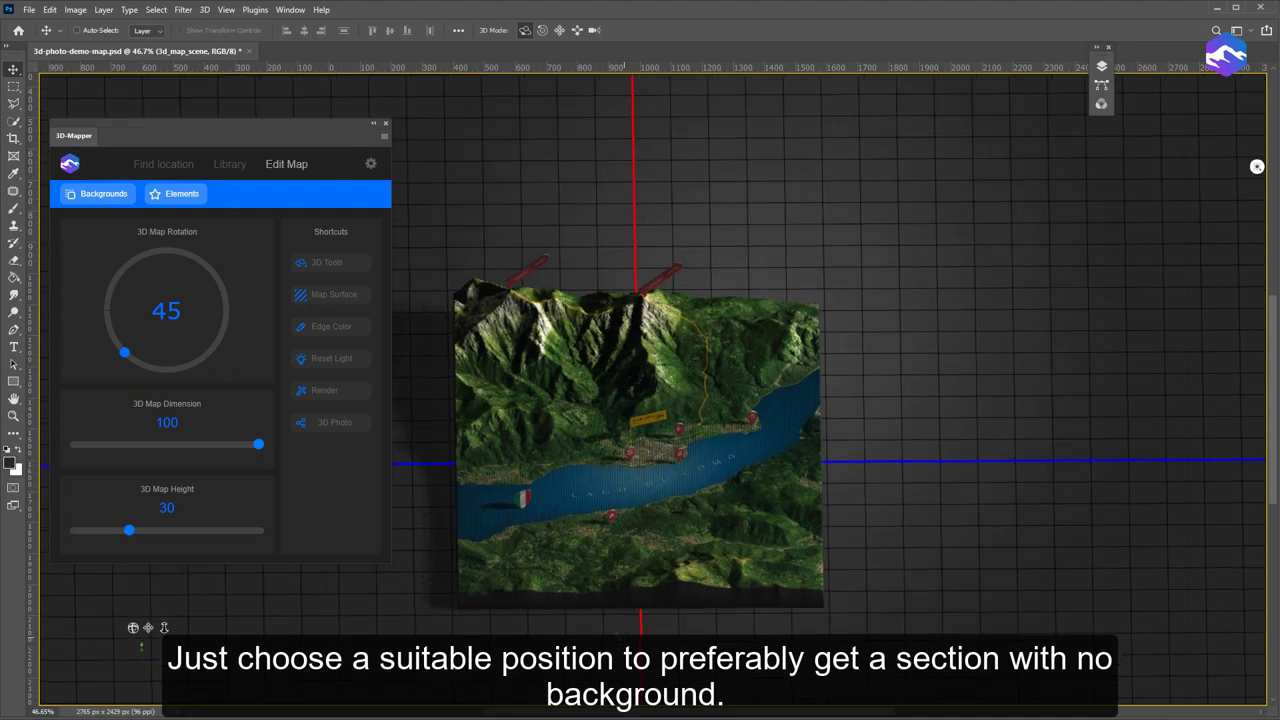
pyautogui.click(14, 87)
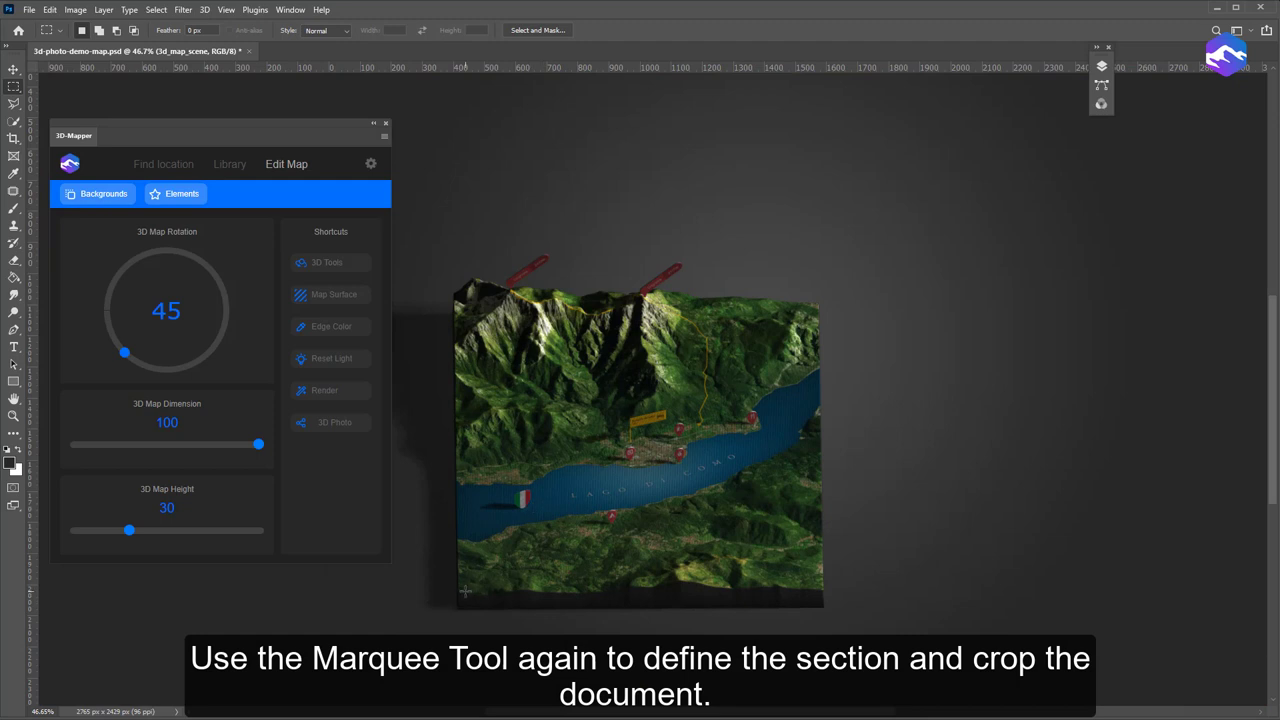
# - Crop the document to a near-square 1124 × 1141 px area around the frontal map
pyautogui.moveTo(465, 591)
pyautogui.mouseDown()
pyautogui.moveTo(817, 208)
pyautogui.moveTo(813, 219)
pyautogui.mouseUp()
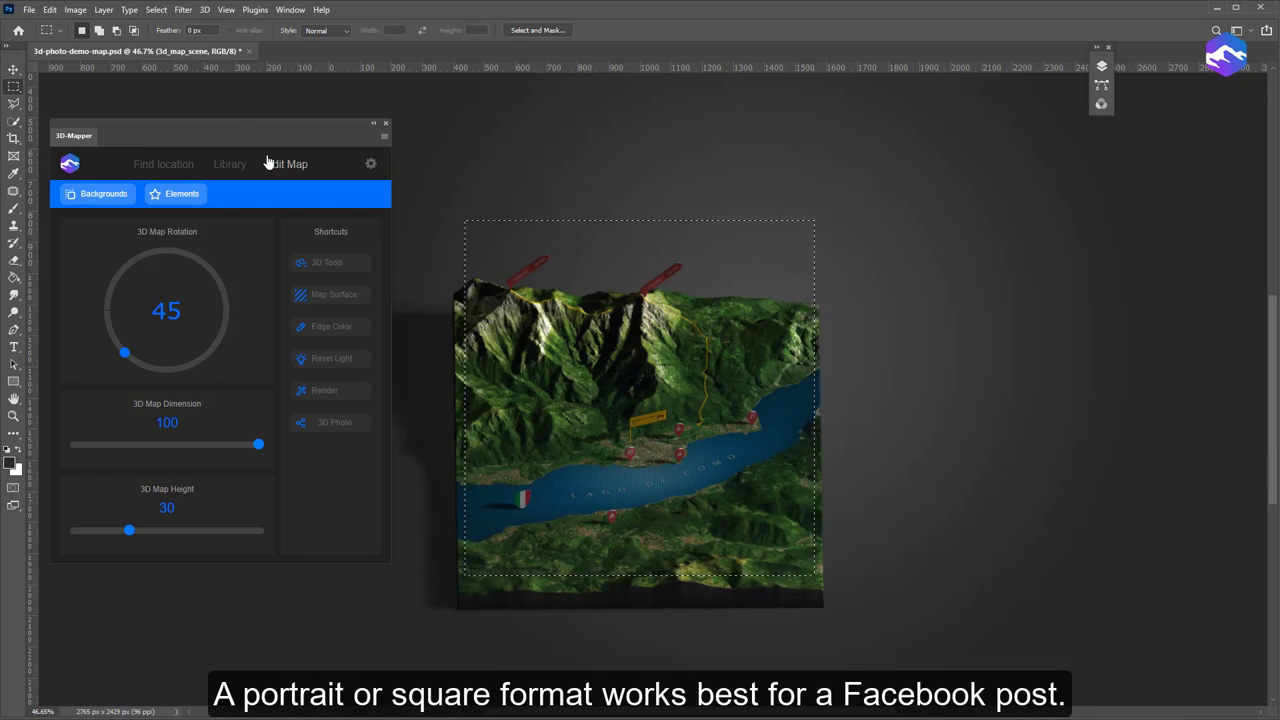
pyautogui.click(75, 9)
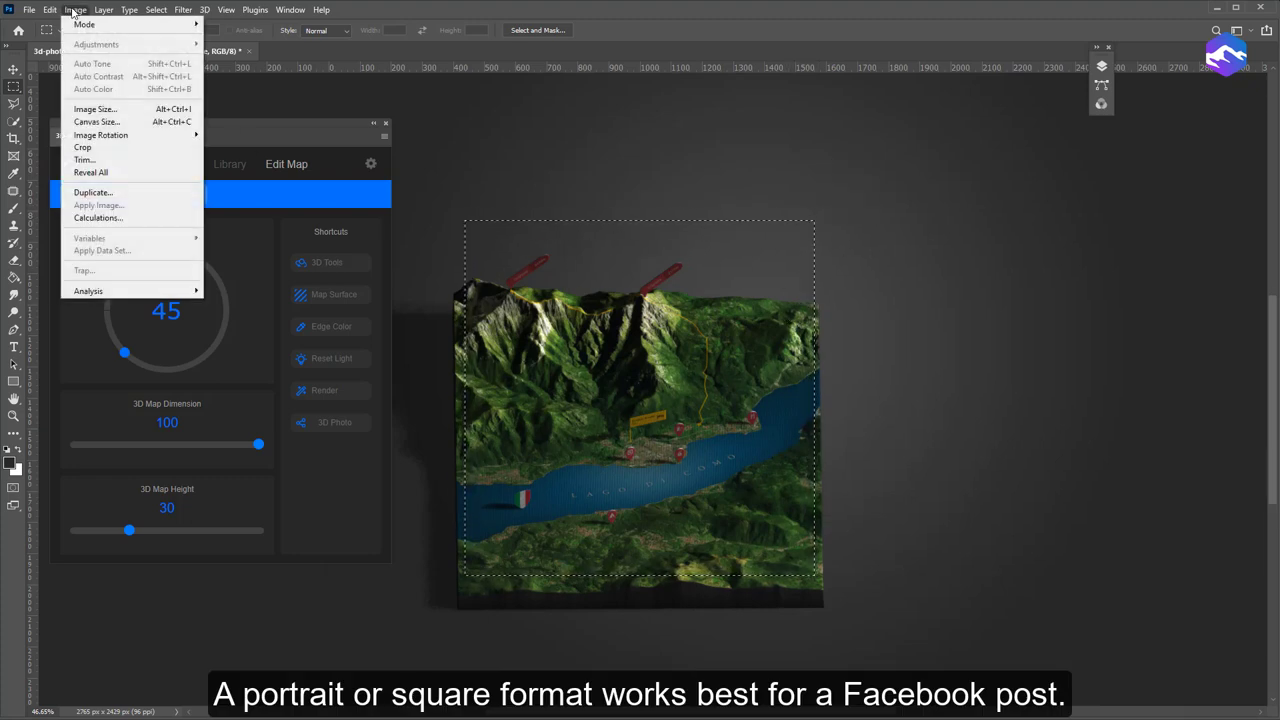
pyautogui.click(84, 147)
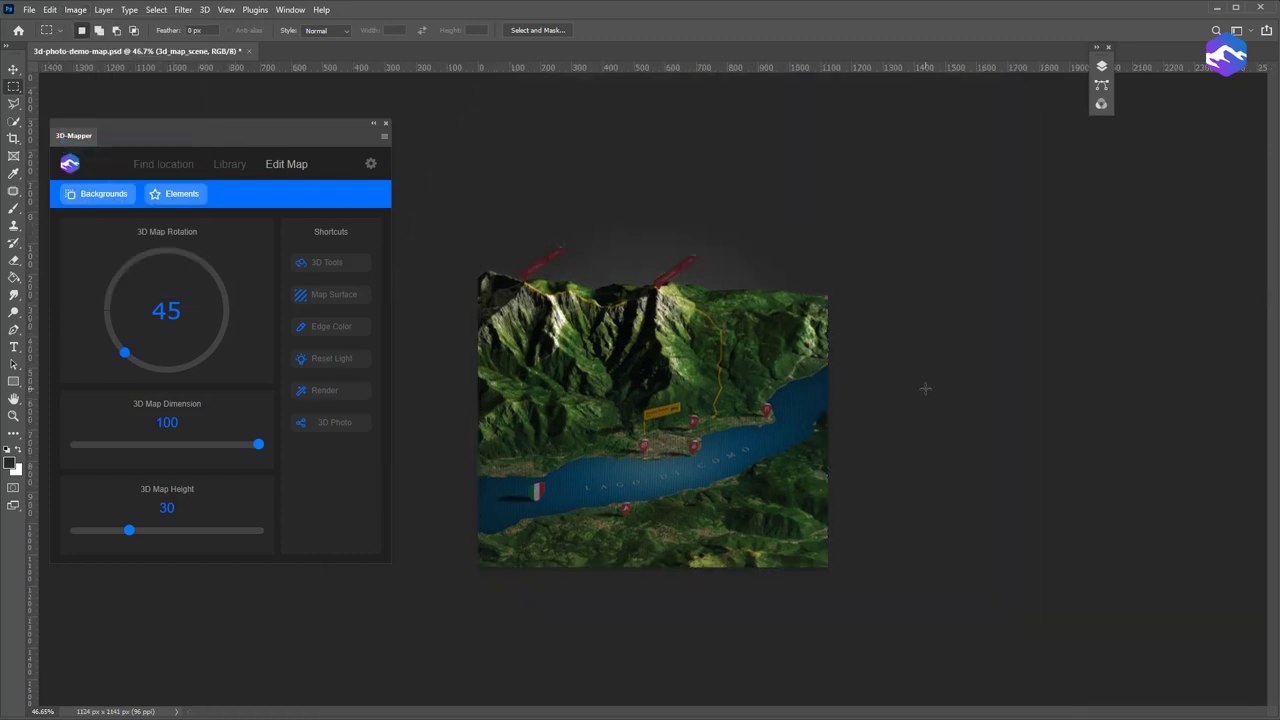
pyautogui.click(13, 418)
pyautogui.click(653, 409)
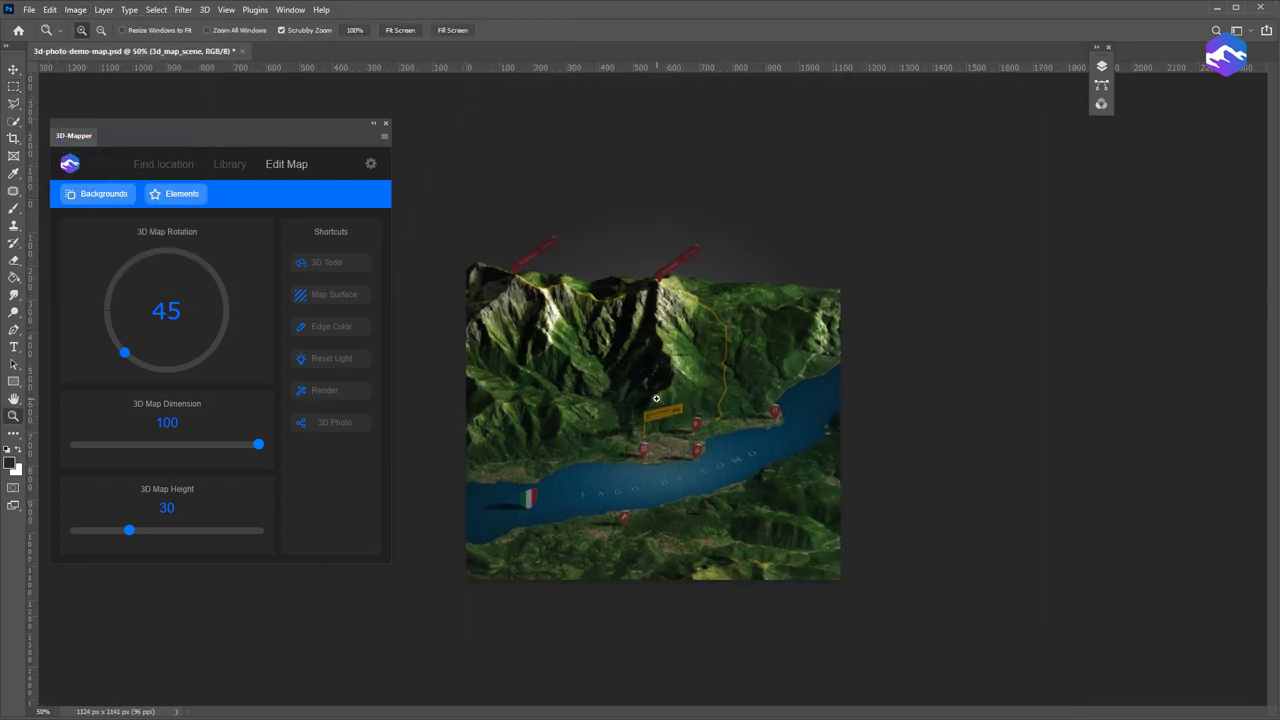
pyautogui.click(657, 398)
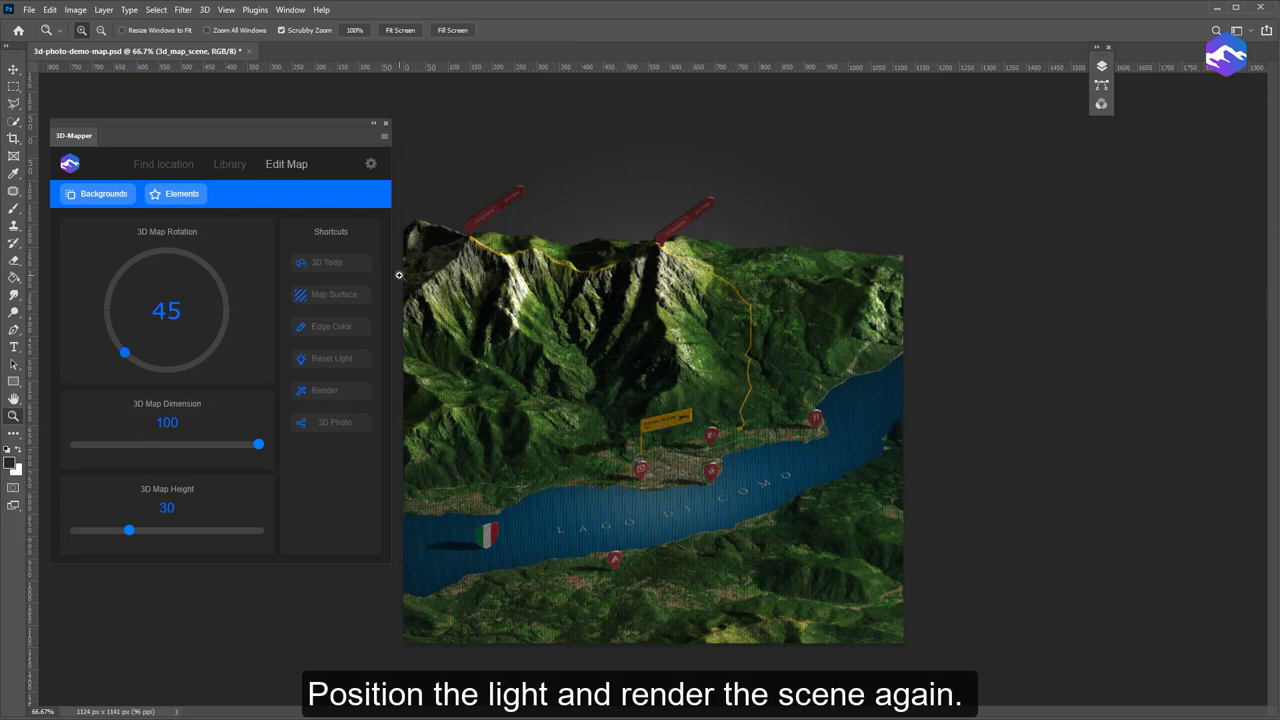
# - Re-aim the scene light onto the terrain and re-render the map in 3D-Mapper
pyautogui.click(330, 265)
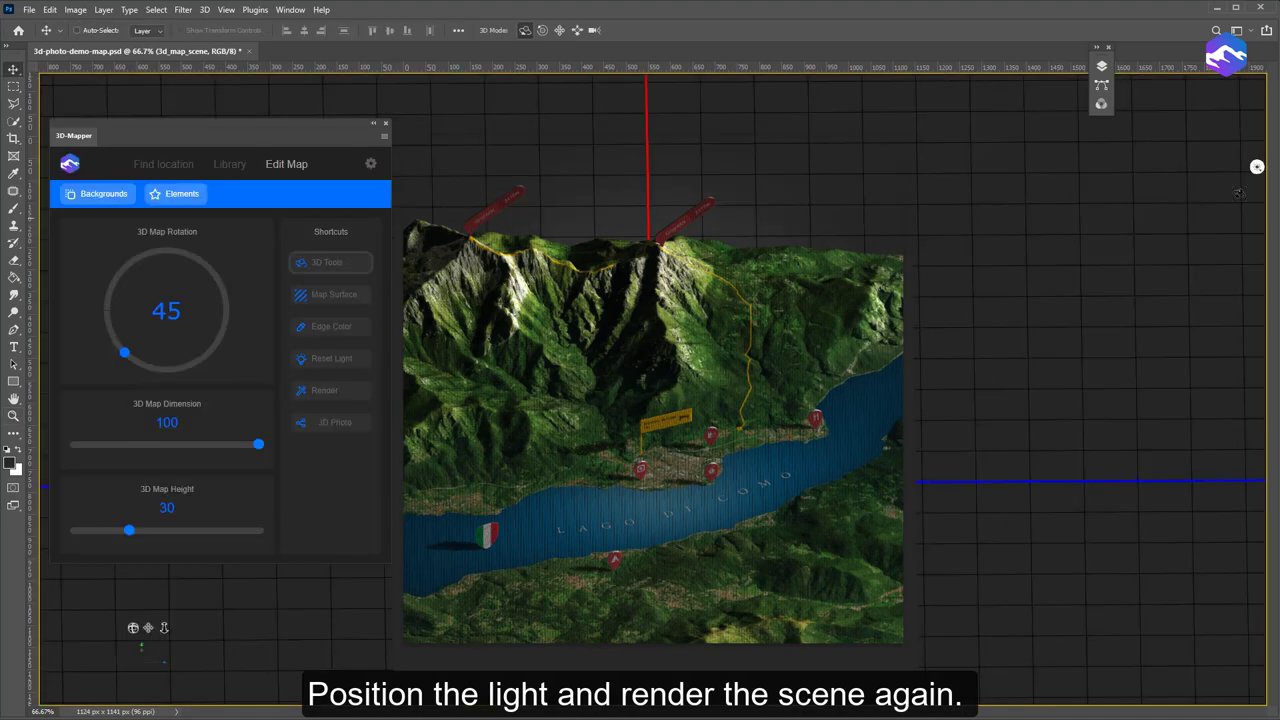
pyautogui.click(1258, 166)
pyautogui.moveTo(816, 327)
pyautogui.mouseDown()
pyautogui.moveTo(621, 404)
pyautogui.moveTo(712, 369)
pyautogui.mouseUp()
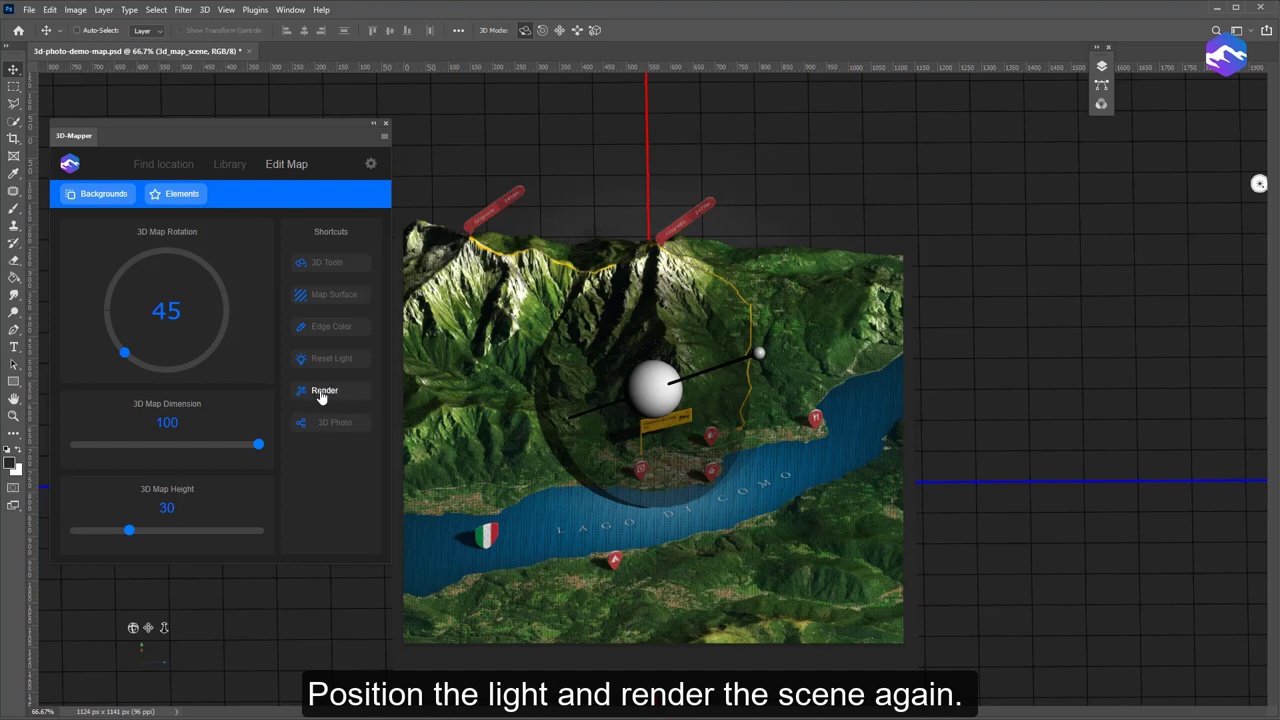
pyautogui.click(326, 391)
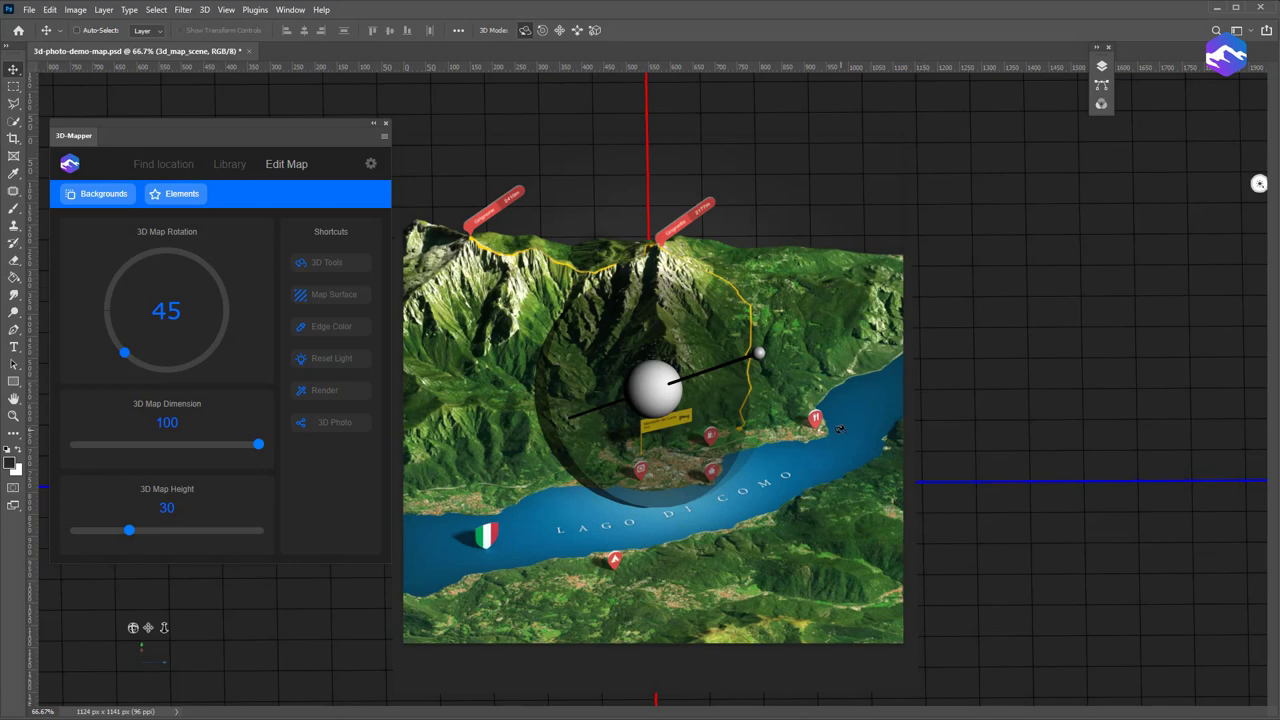
# - Export the map as the 3D photo set 'Facebook-3D-Photo-2'
pyautogui.press('m')
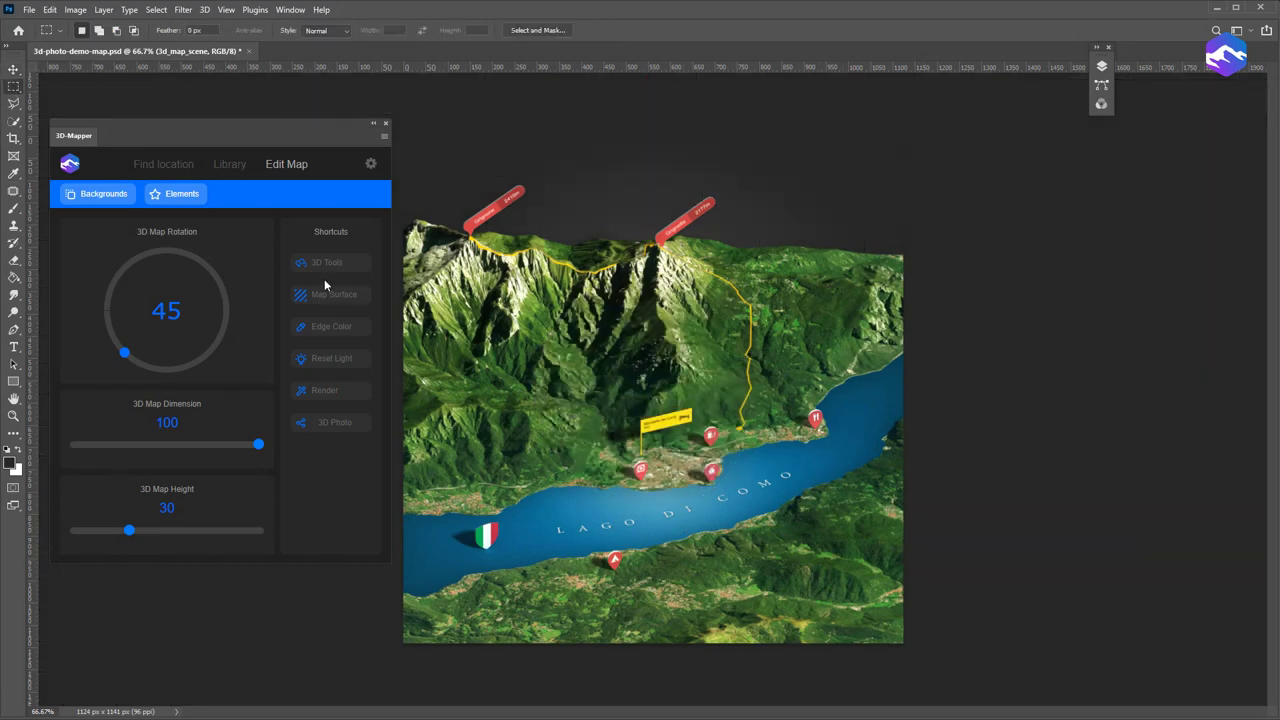
pyautogui.click(334, 424)
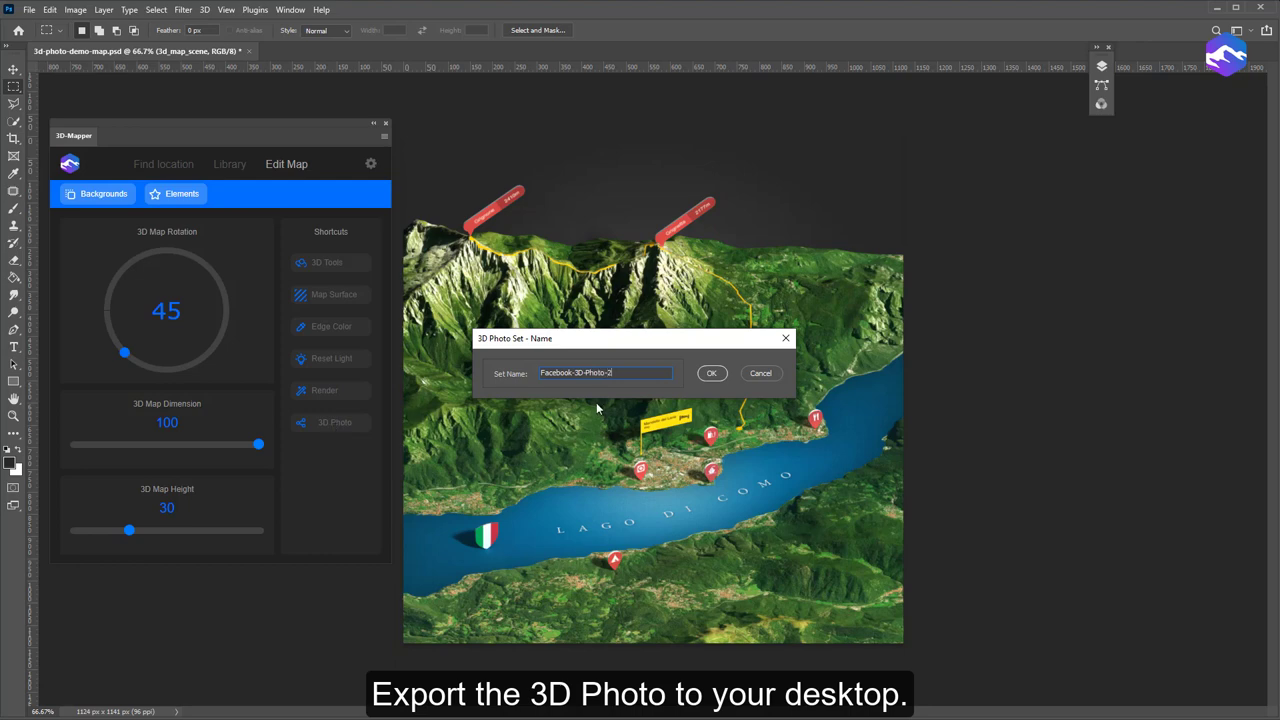
pyautogui.click(712, 374)
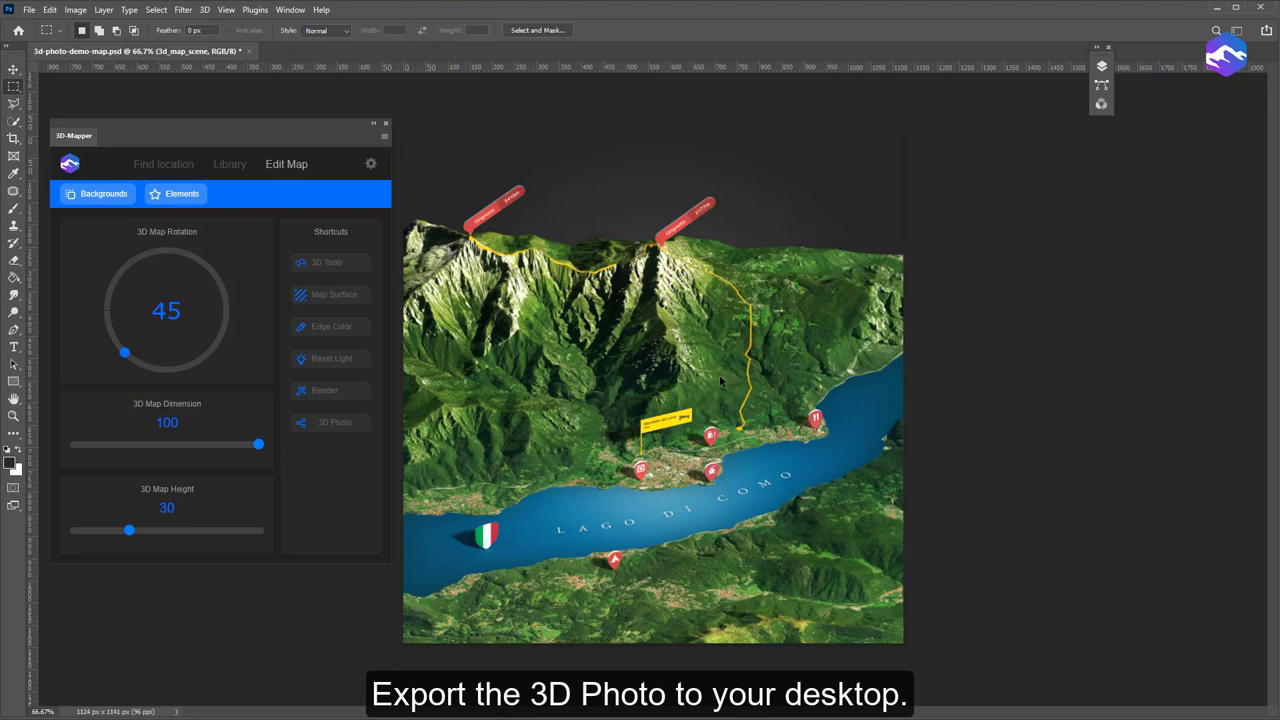
pyautogui.click(742, 442)
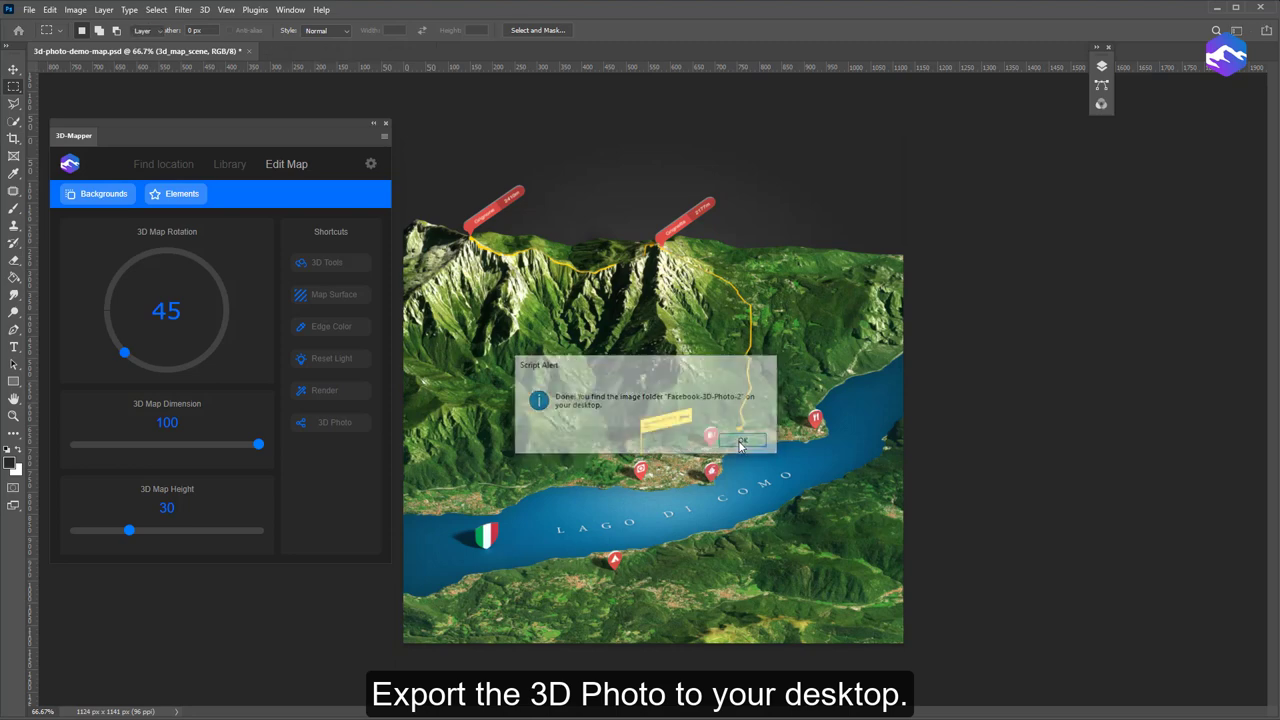
# - Open the Facebook-3D-Photo-2 desktop folder beside the Facebook page
pyautogui.click(1218, 8)
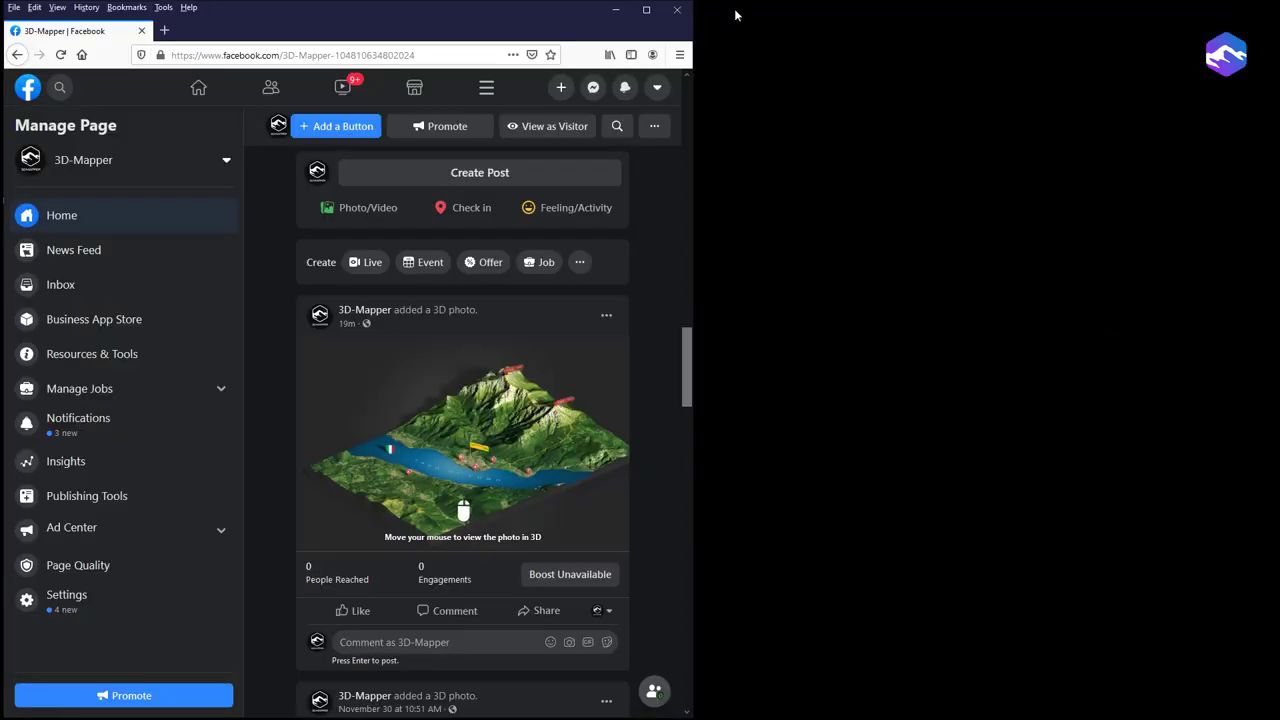
pyautogui.click(615, 9)
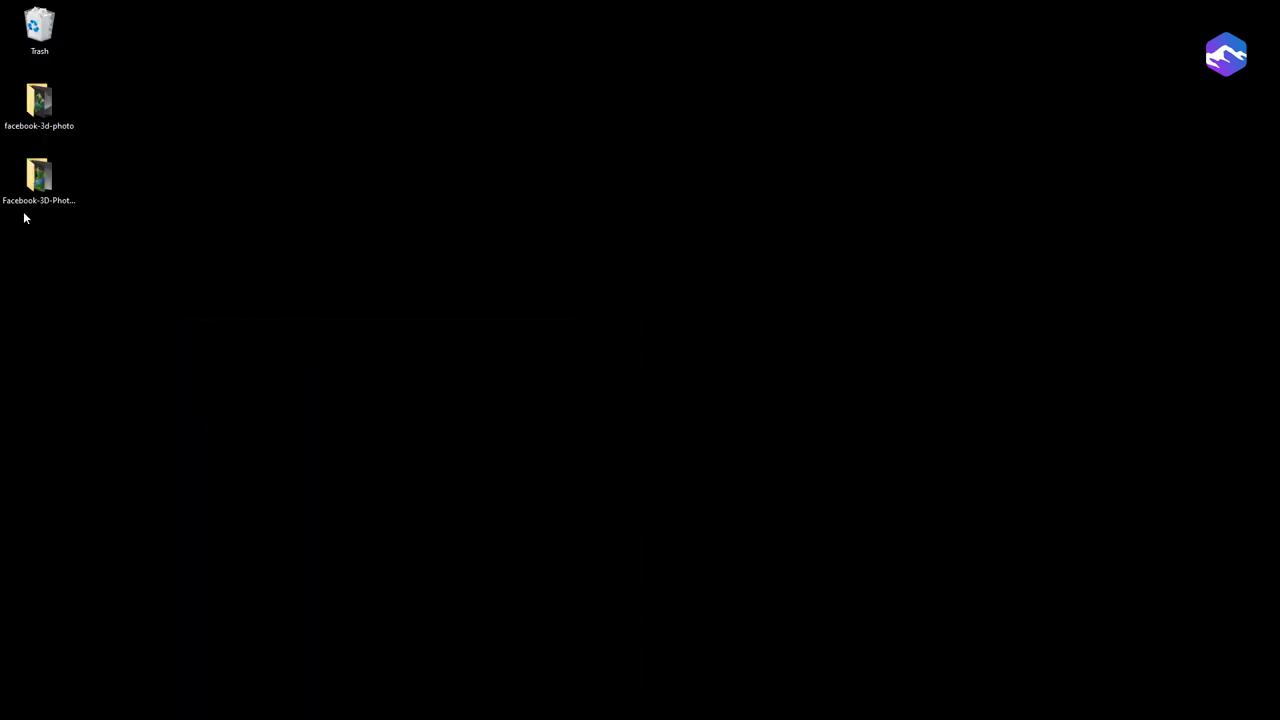
pyautogui.doubleClick(36, 184)
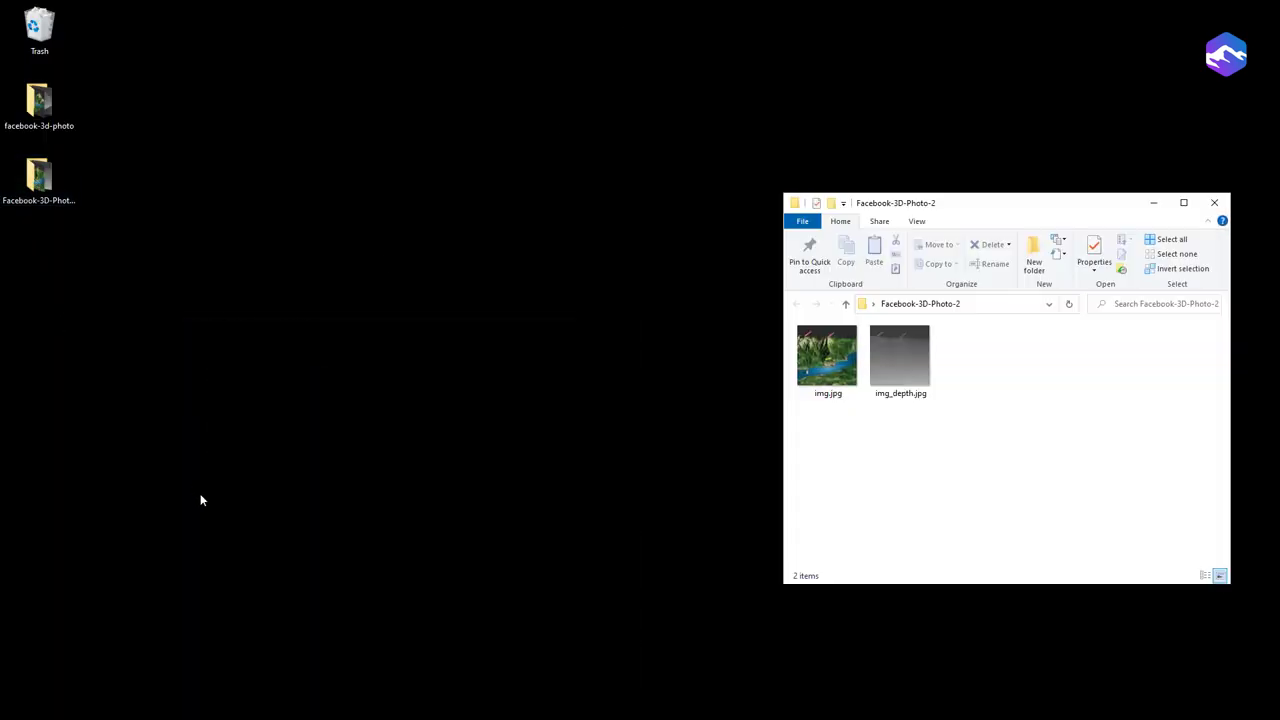
pyautogui.click(449, 712)
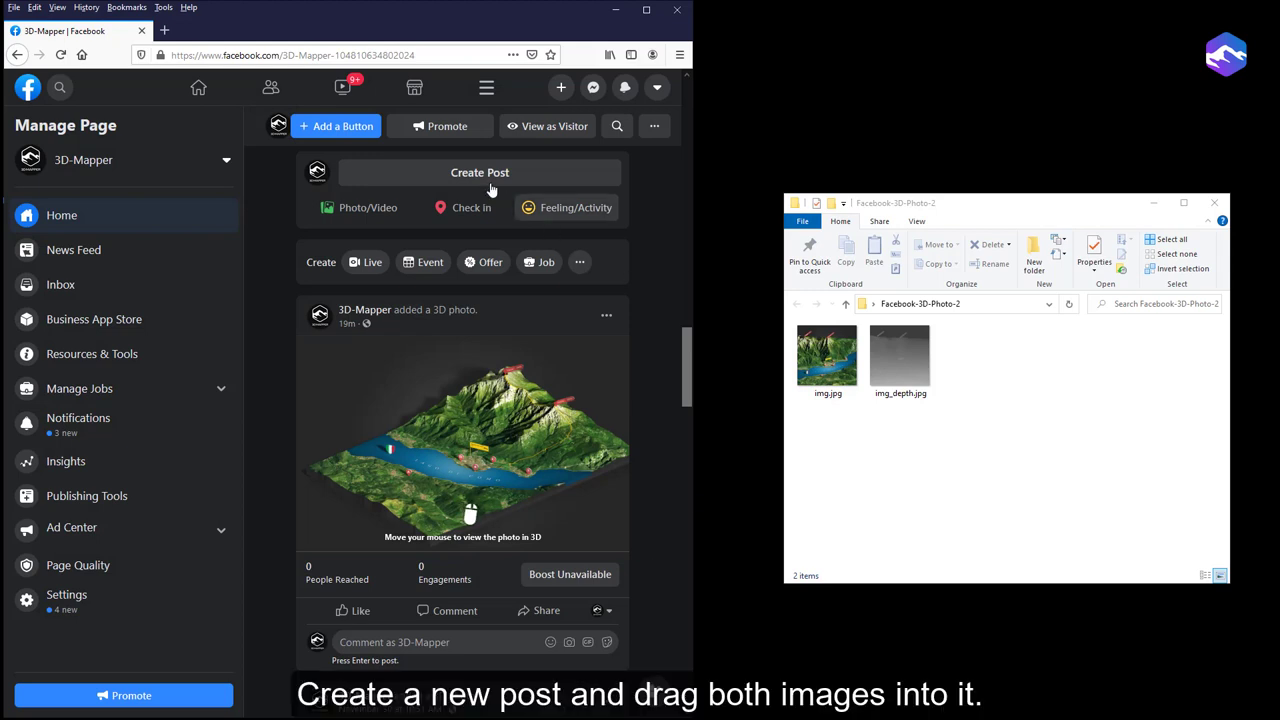
# - Post img.jpg and img_depth.jpg to the Facebook page as a 3D photo
pyautogui.click(469, 170)
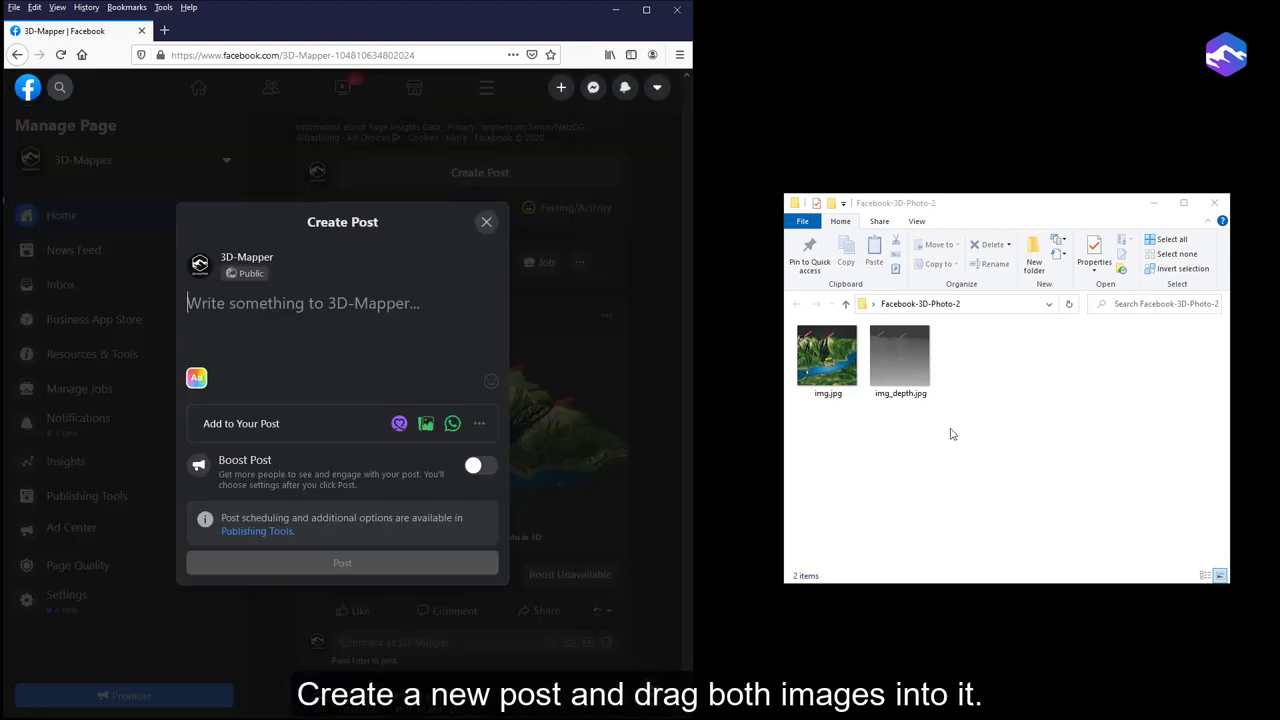
pyautogui.moveTo(951, 434)
pyautogui.mouseDown()
pyautogui.moveTo(792, 322)
pyautogui.moveTo(347, 328)
pyautogui.moveTo(372, 318)
pyautogui.mouseUp()
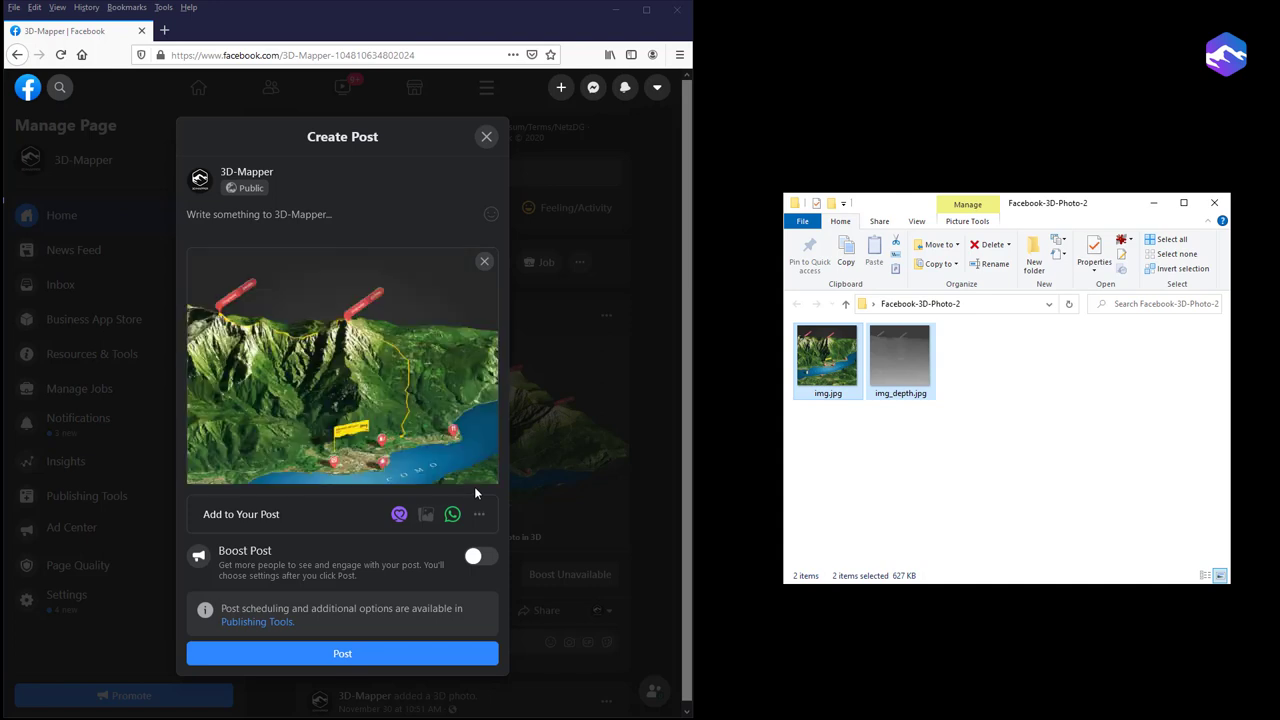
pyautogui.click(342, 654)
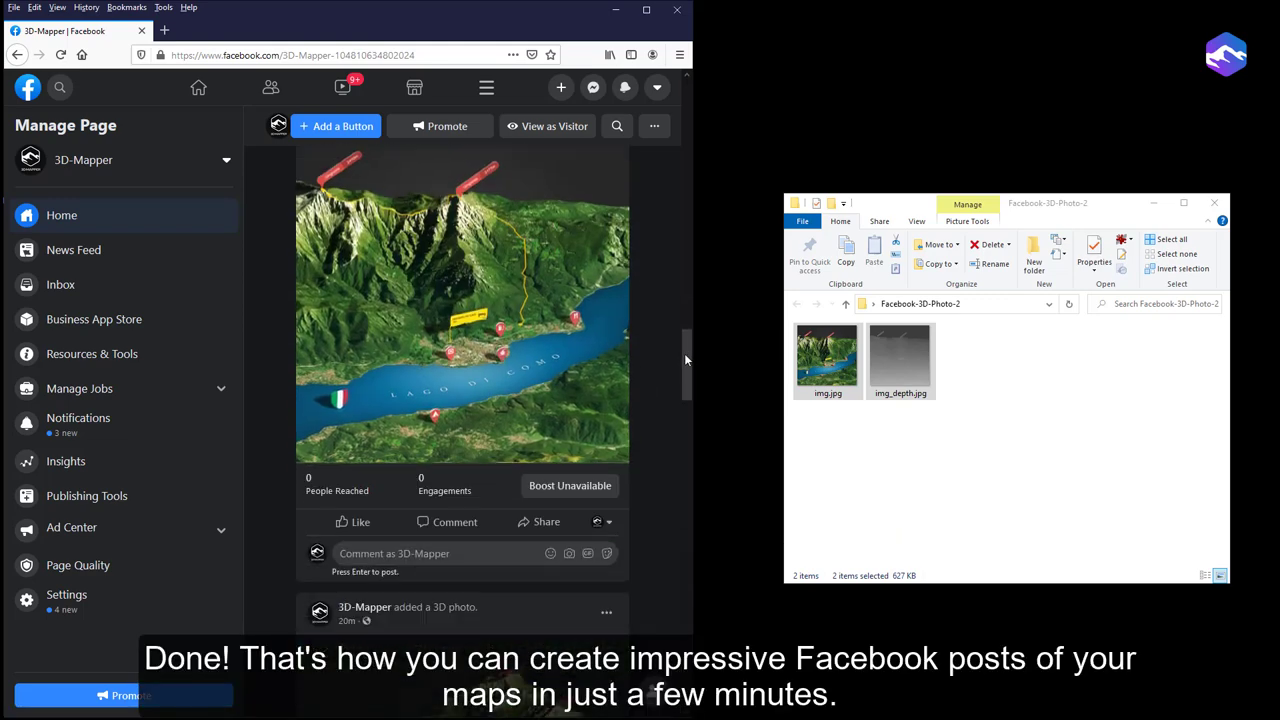
pyautogui.moveTo(687, 329)
pyautogui.mouseDown()
pyautogui.moveTo(675, 390)
pyautogui.moveTo(694, 334)
pyautogui.moveTo(631, 457)
pyautogui.mouseUp()
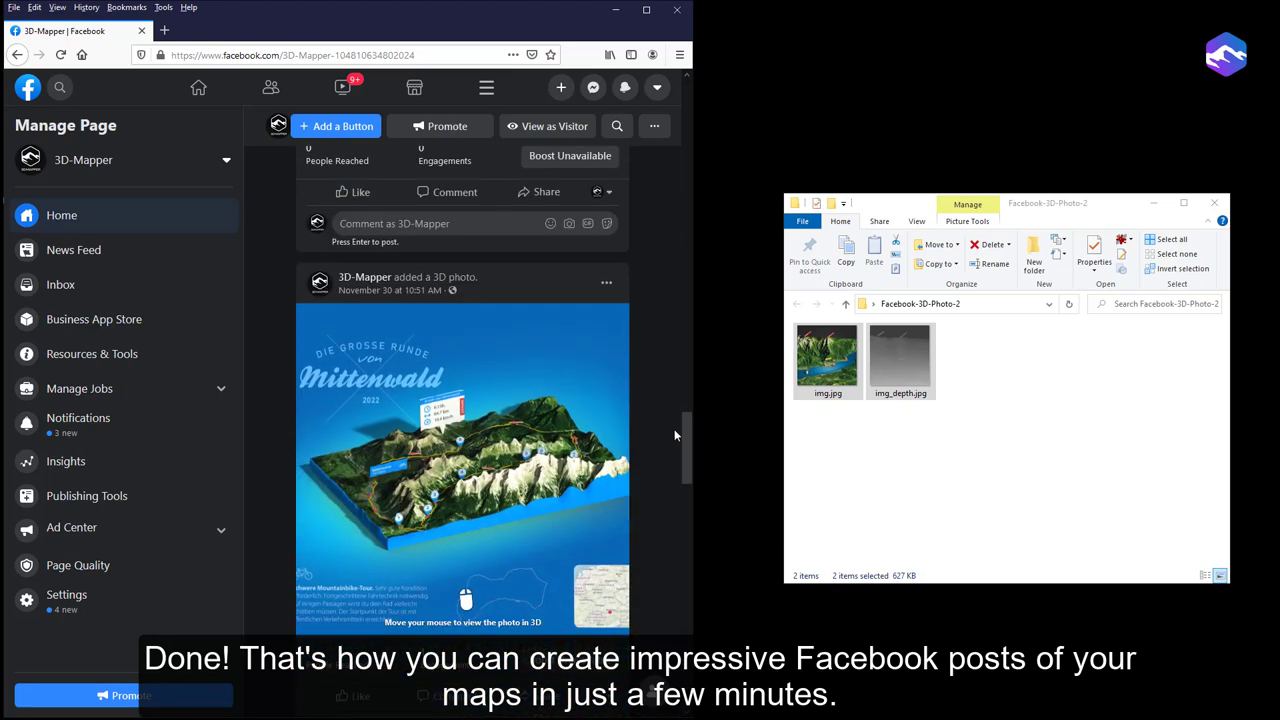
pyautogui.scroll(-5, 640, 475)
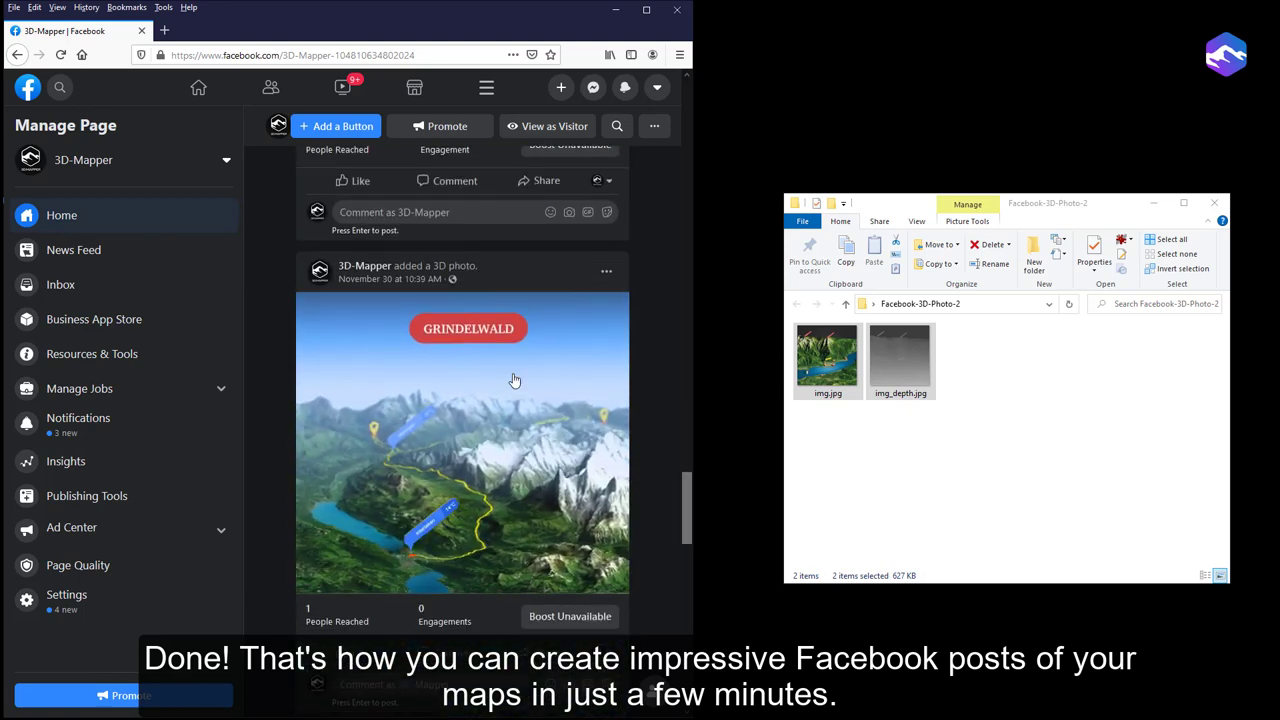
pyautogui.scroll(-5, 640, 520)
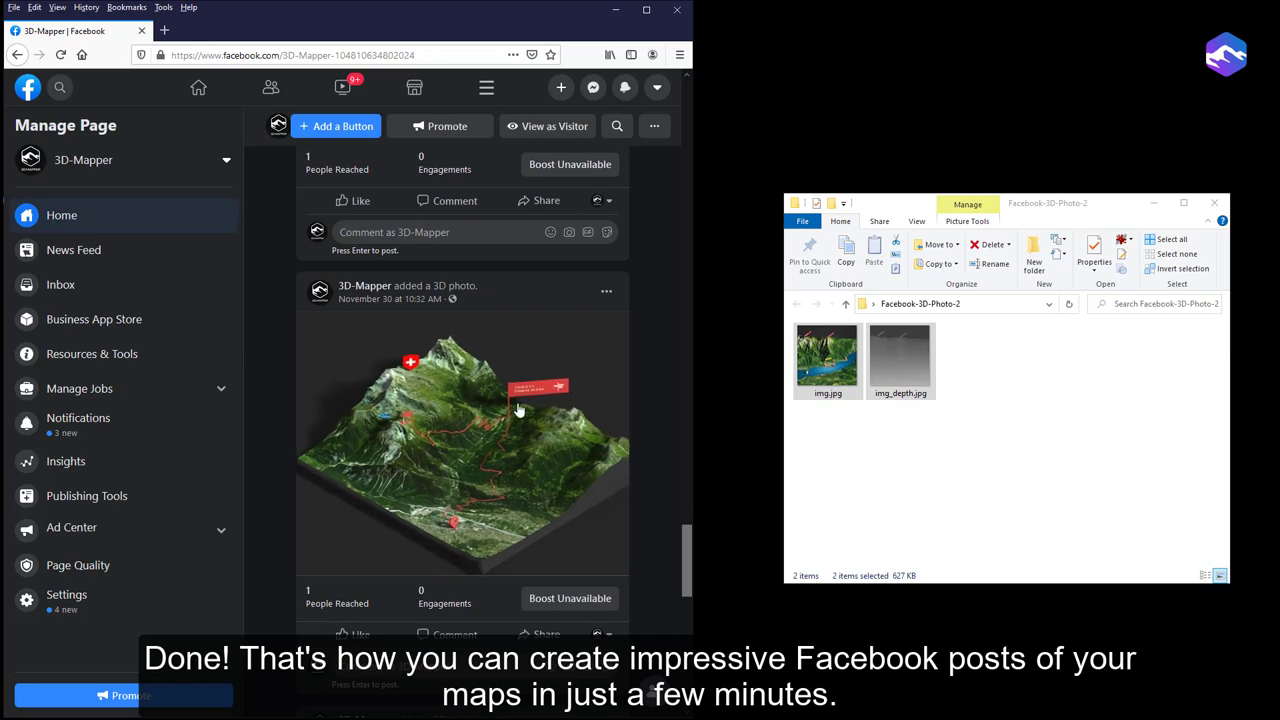
pyautogui.scroll(-5, 530, 490)
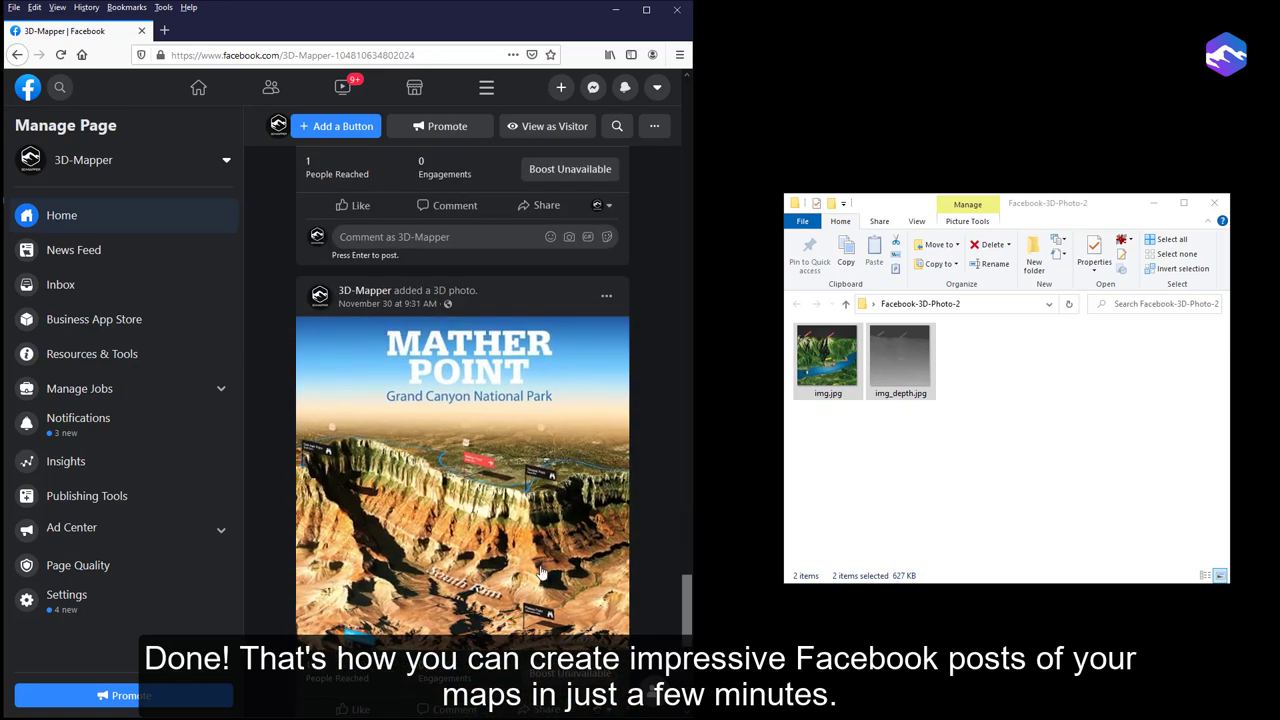
pyautogui.moveTo(686, 590)
pyautogui.mouseDown()
pyautogui.moveTo(685, 320)
pyautogui.moveTo(664, 334)
pyautogui.mouseUp()
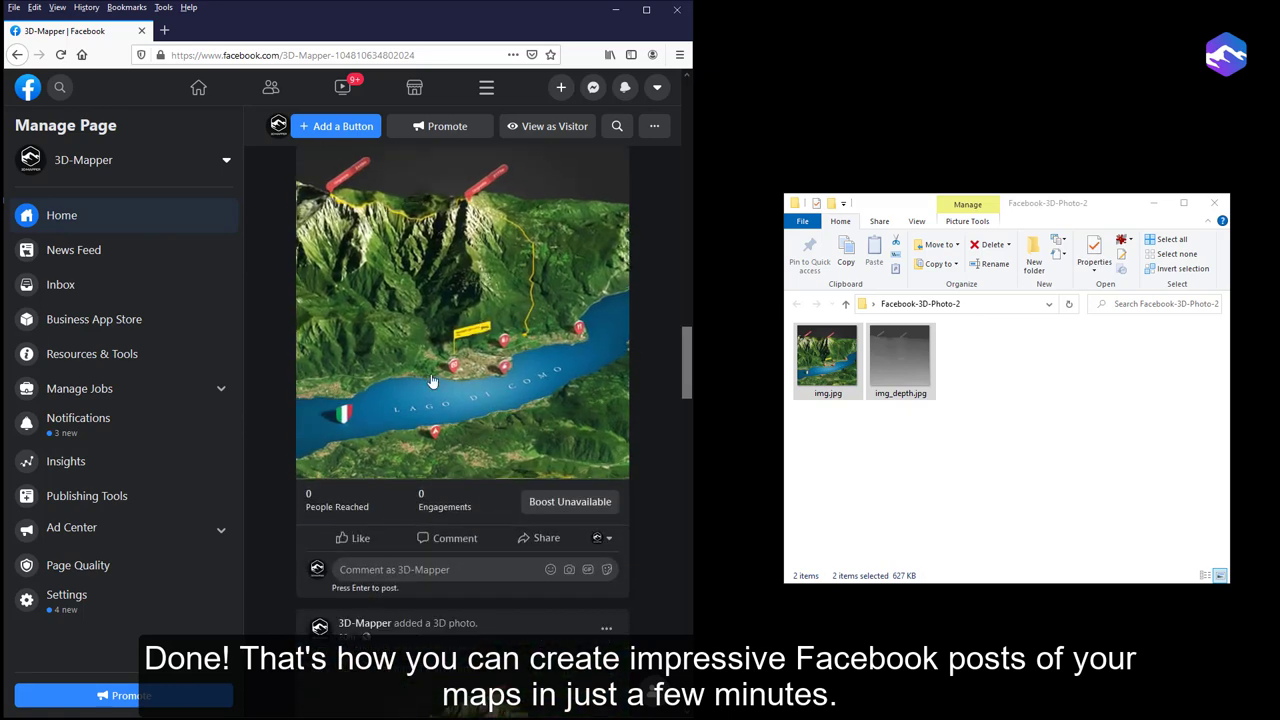